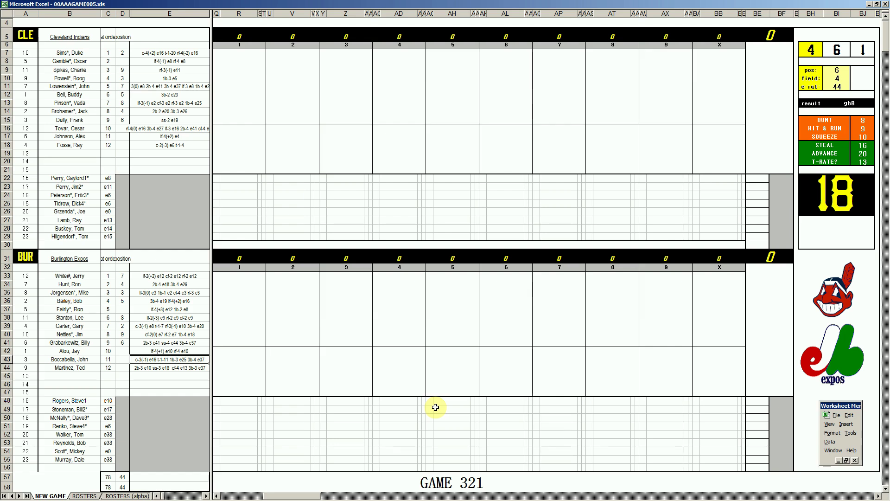
Review the 4 entry in GAME 317 (51burcle.xls), then close it without saving
mouse_move(310, 496)
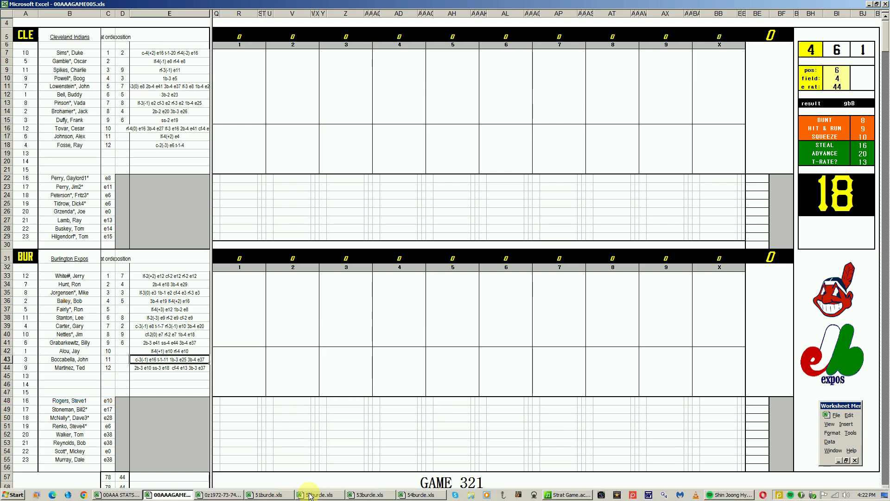
click(276, 495)
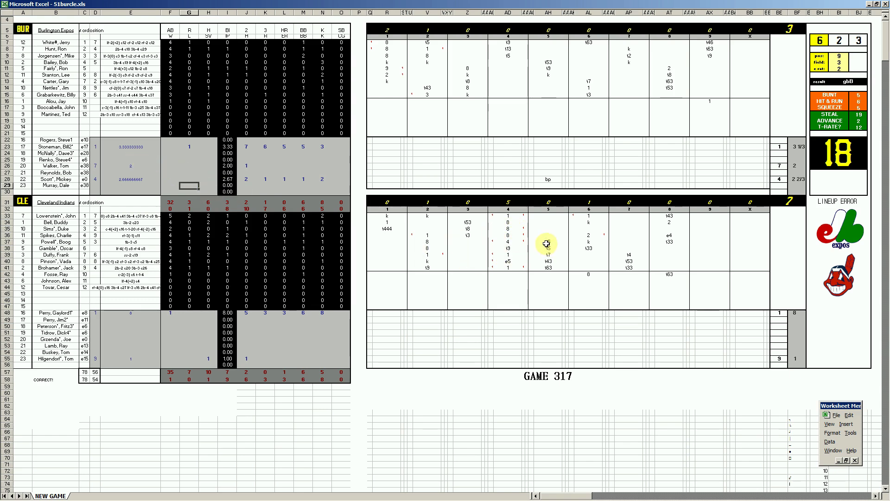
click(509, 241)
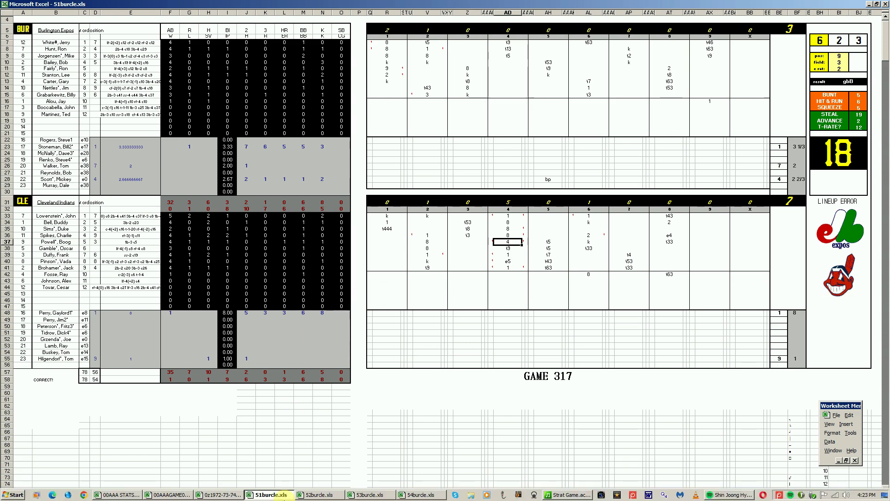
right_click(280, 497)
click(278, 477)
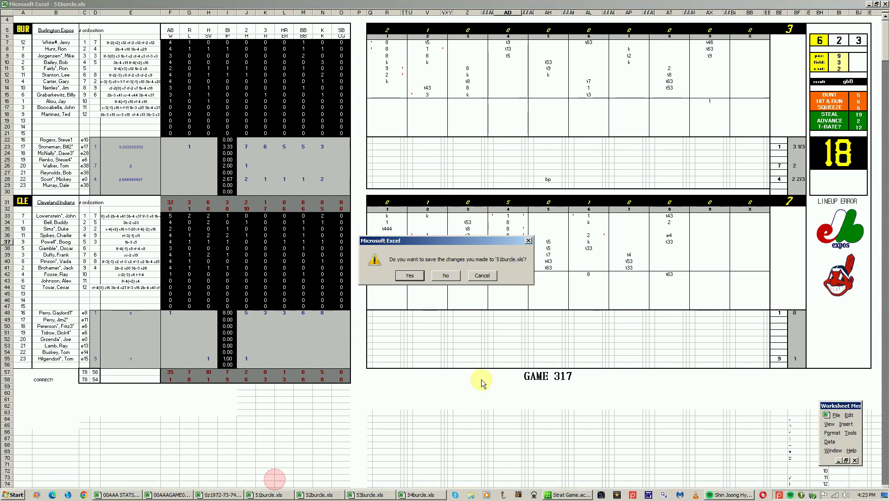
click(445, 274)
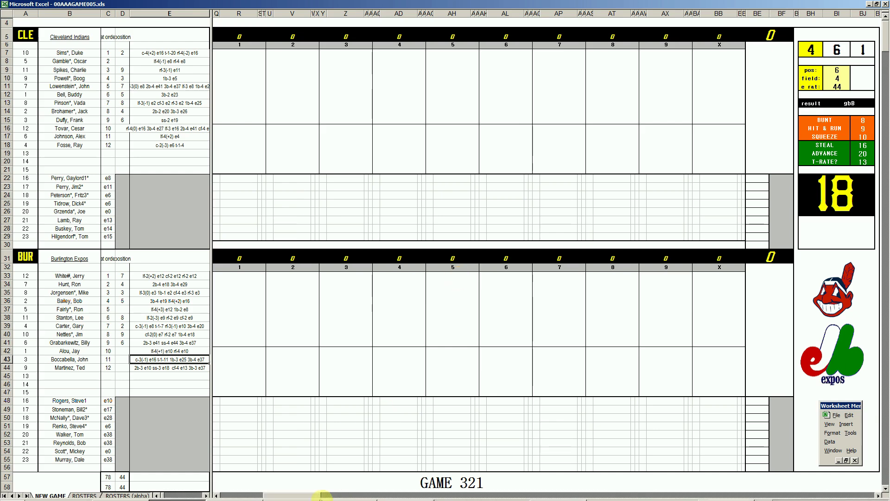
In GAME 318 (52burcle.xls), check entries Z11, AH39, AH41, AH34, AH35 and AH36
click(293, 495)
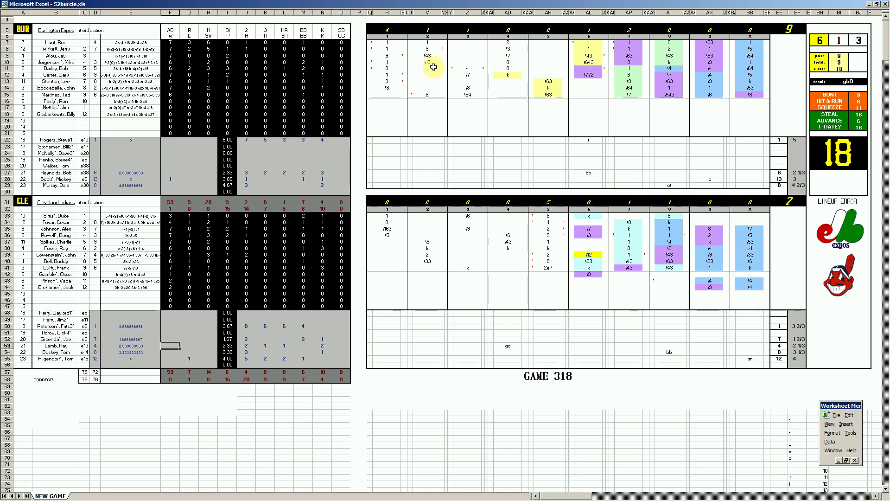
click(469, 69)
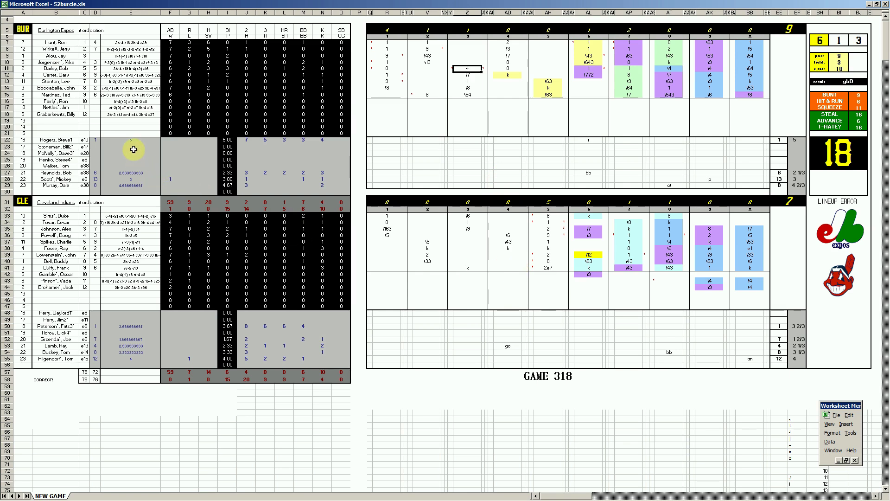
click(546, 256)
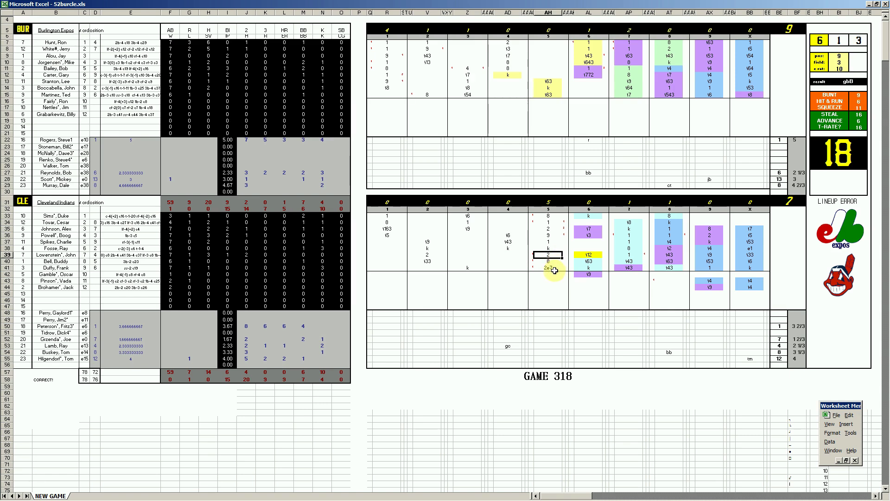
click(554, 267)
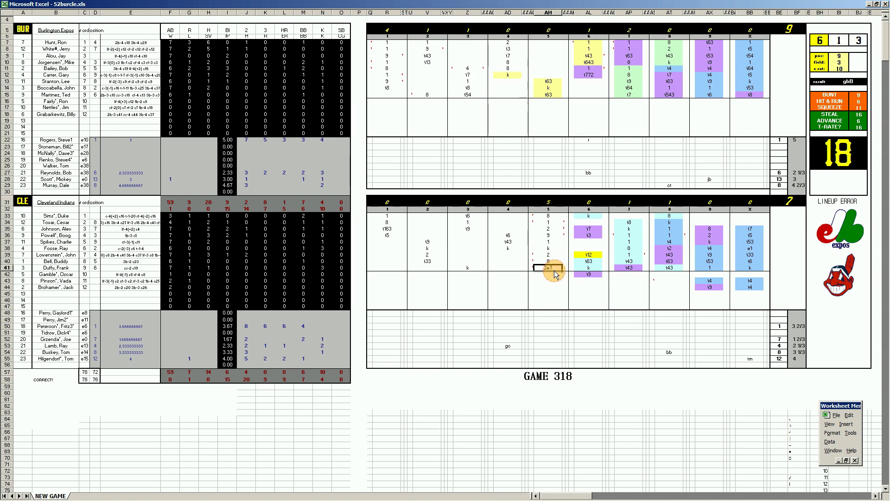
click(547, 224)
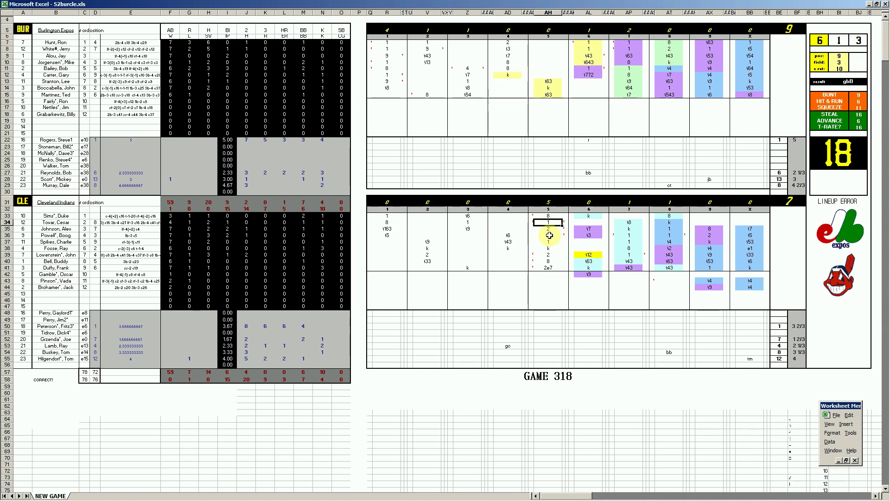
click(547, 229)
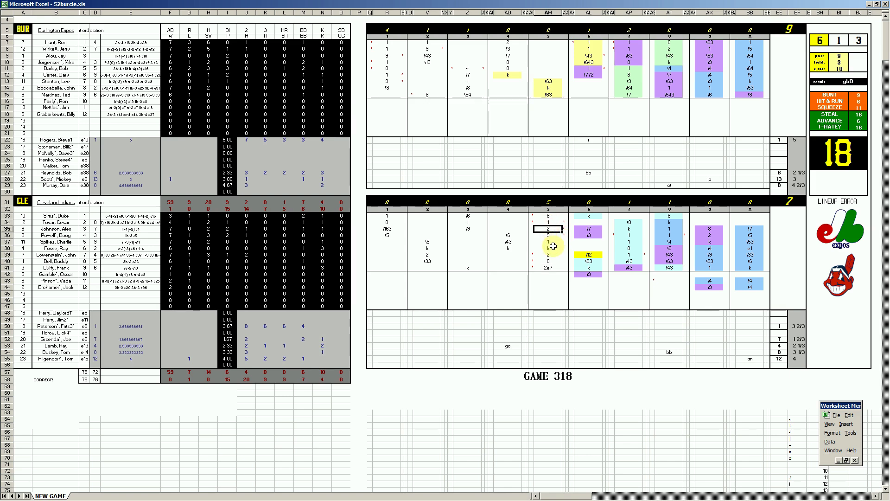
click(547, 235)
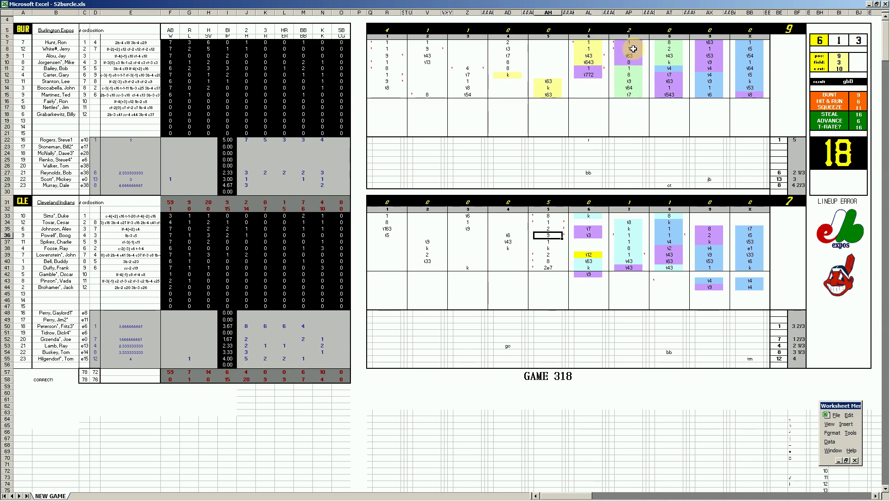
Check the 1 in AL11 and 4.00 in I55, then close 52burcle.xls
click(589, 69)
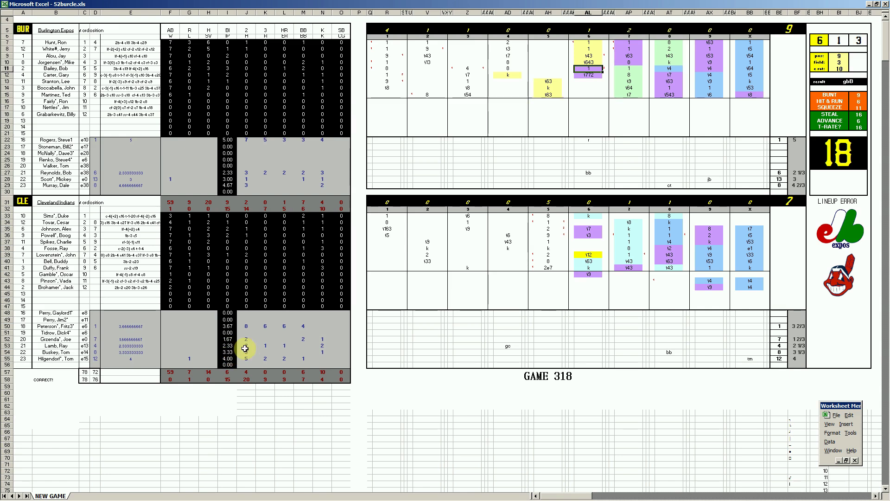
click(230, 360)
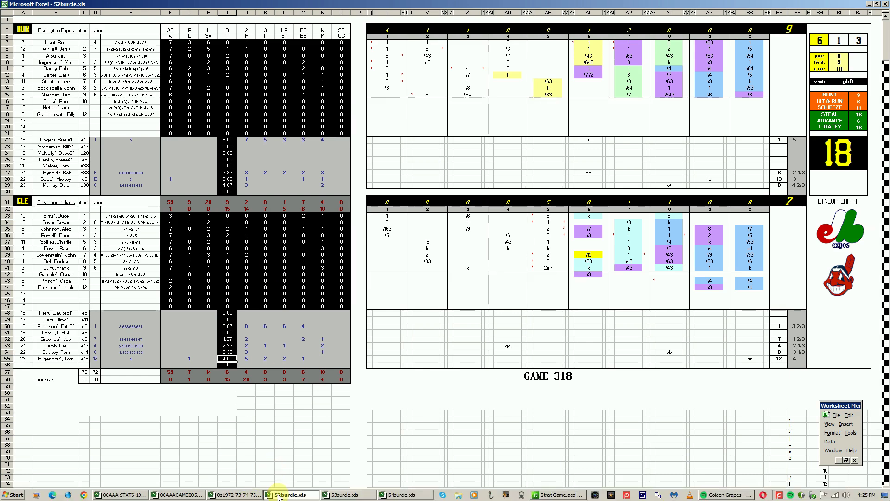
click(281, 495)
click(283, 476)
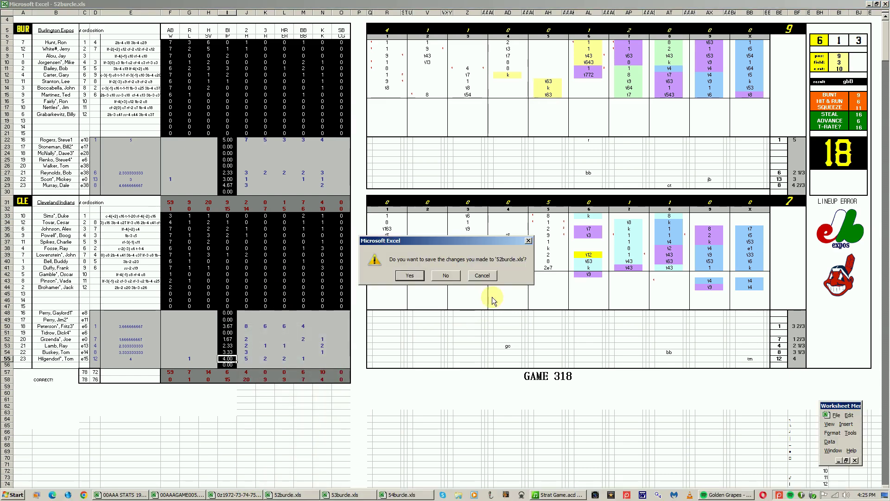
Discard 52burcle.xls changes, then enter 1 in X41 and 2 in X33 of GAME 319
click(452, 277)
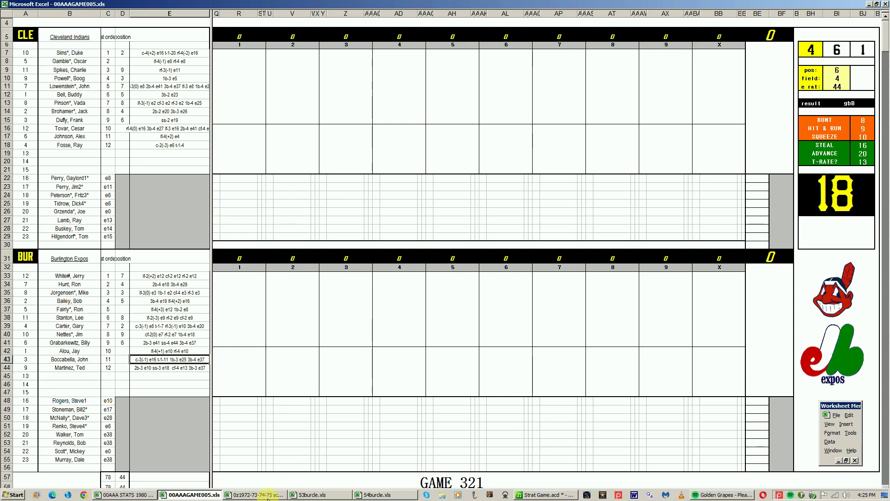
click(297, 495)
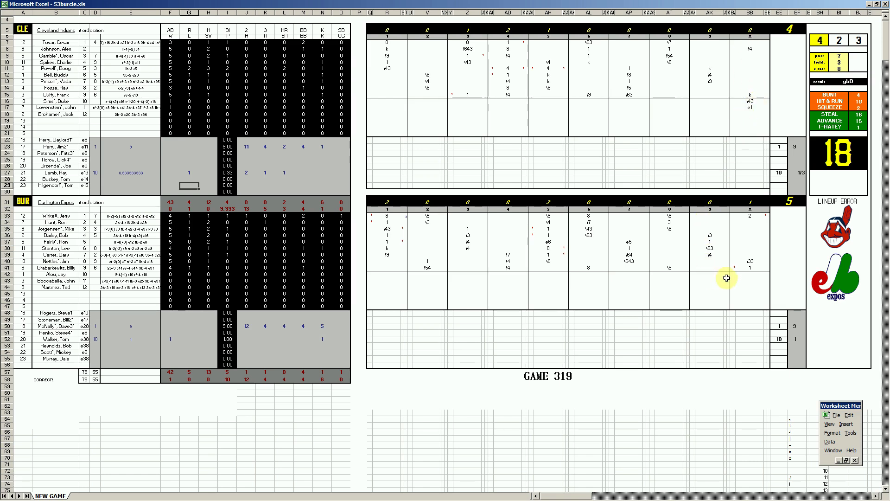
click(754, 269)
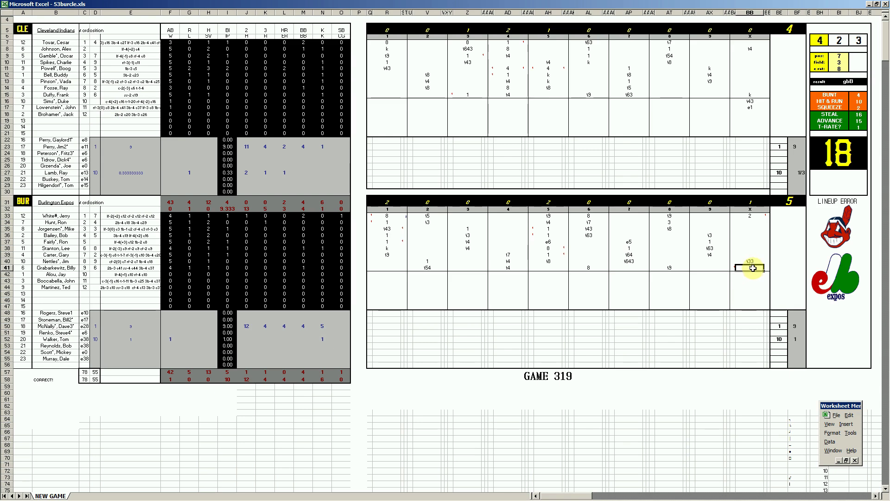
text(1)
click(754, 216)
text(2)
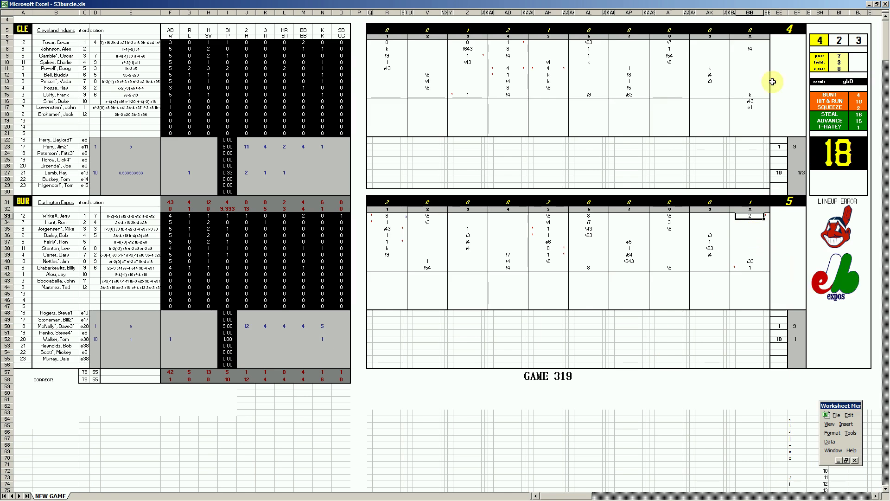
Close the GAME 319 workbook 53burcle.xls without saving
mouse_move(197, 495)
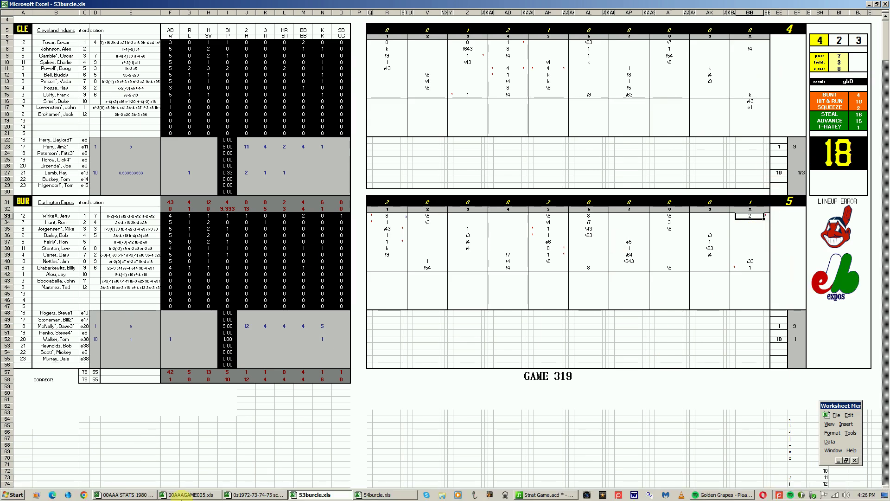
right_click(301, 495)
click(294, 479)
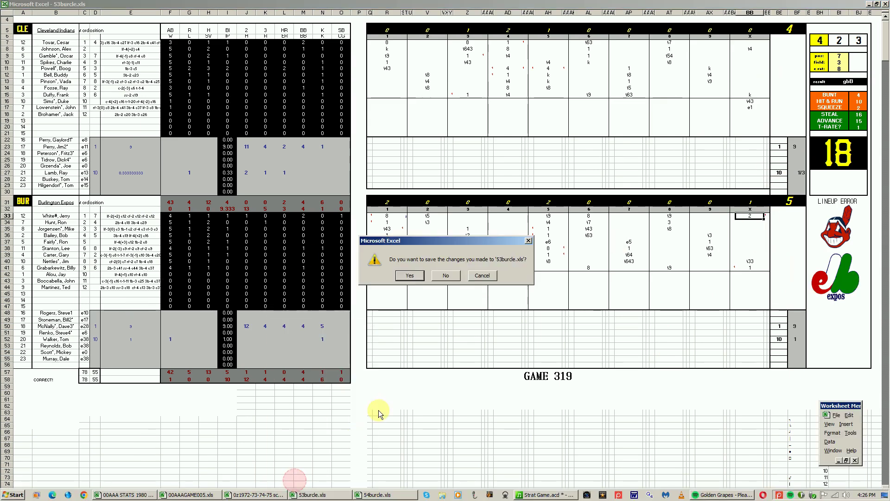
click(446, 276)
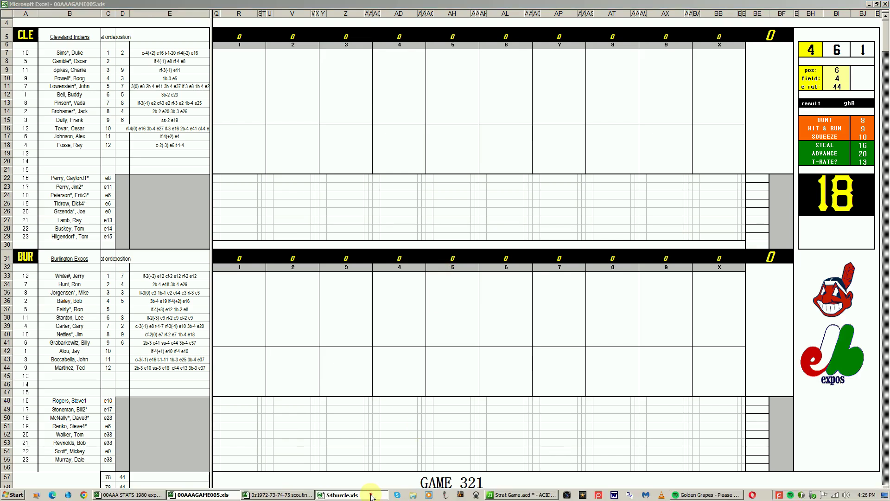
In GAME 320 (54burcle.xls), review R11, the Expos lineup, BB11 and extra-inning entries through X41
click(371, 495)
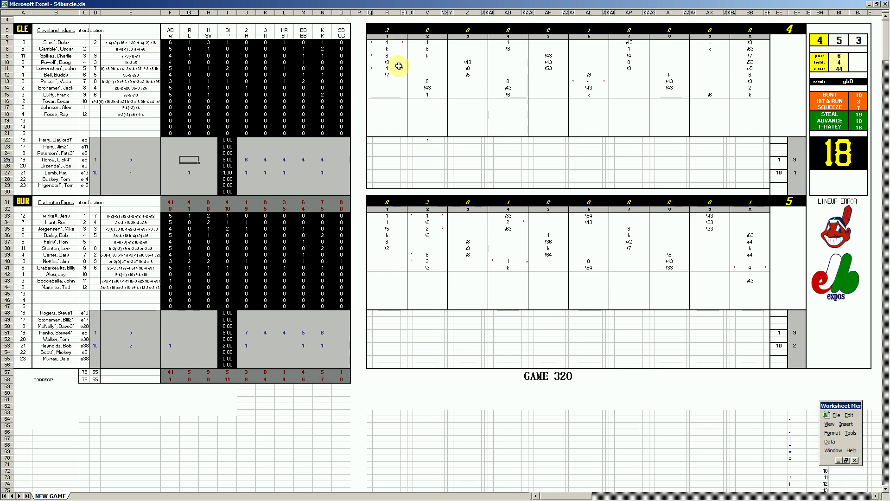
click(387, 69)
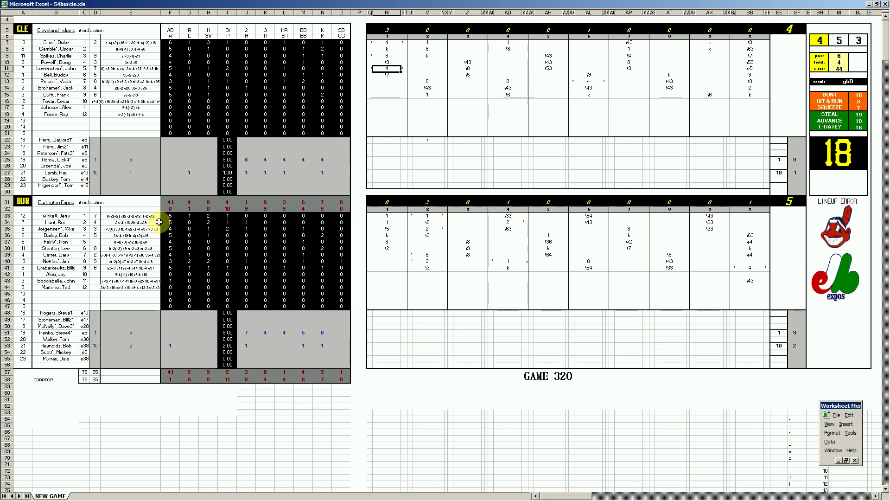
click(58, 223)
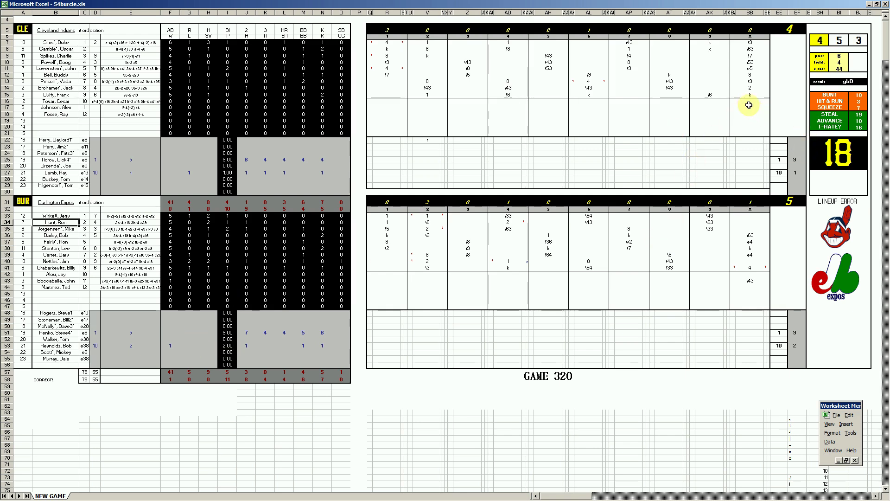
click(752, 68)
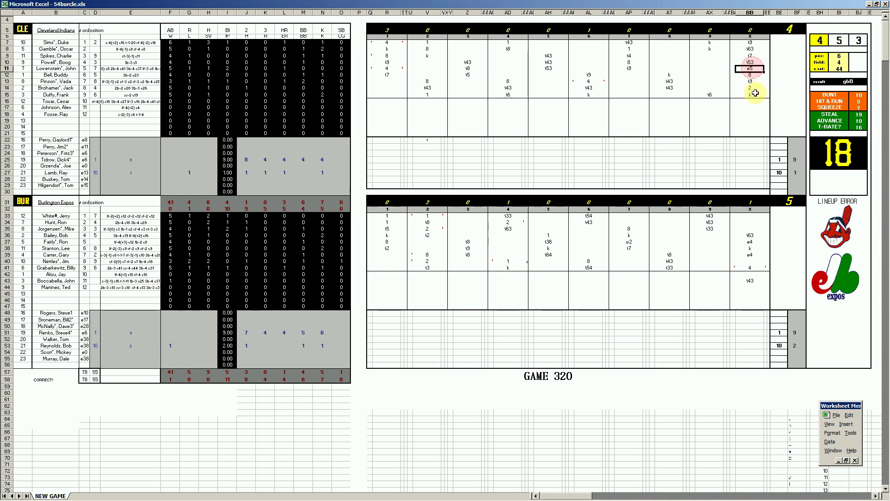
click(753, 235)
click(751, 243)
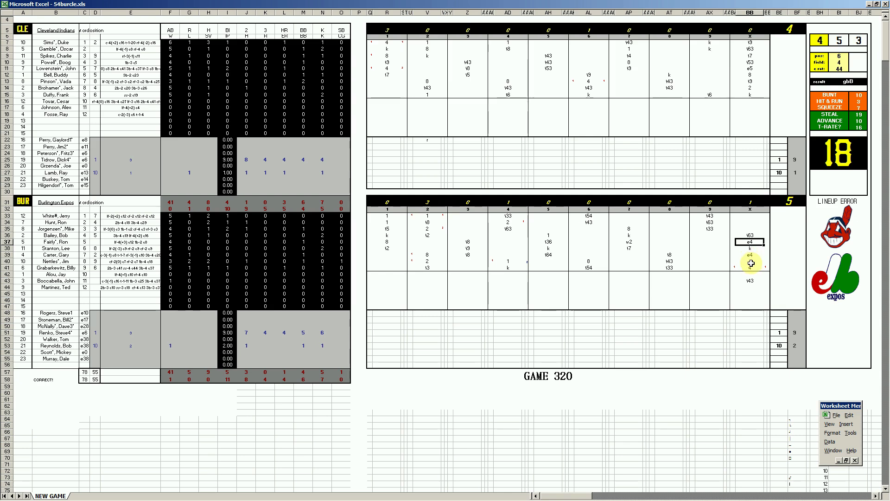
click(751, 255)
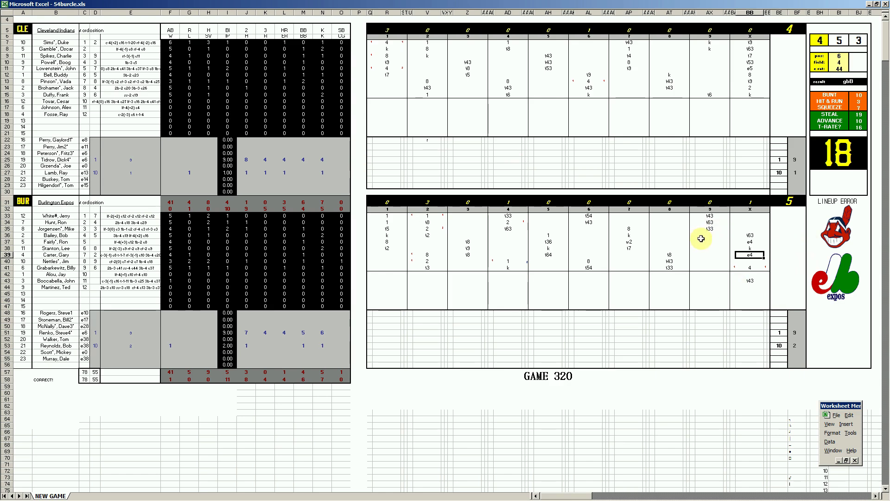
click(749, 269)
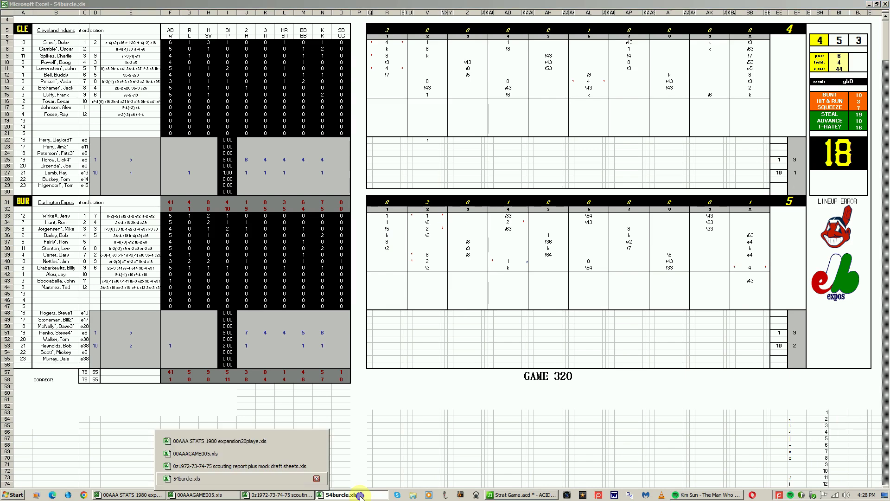
Close the GAME 320 workbook 54burcle.xls without saving changes
right_click(361, 495)
click(349, 483)
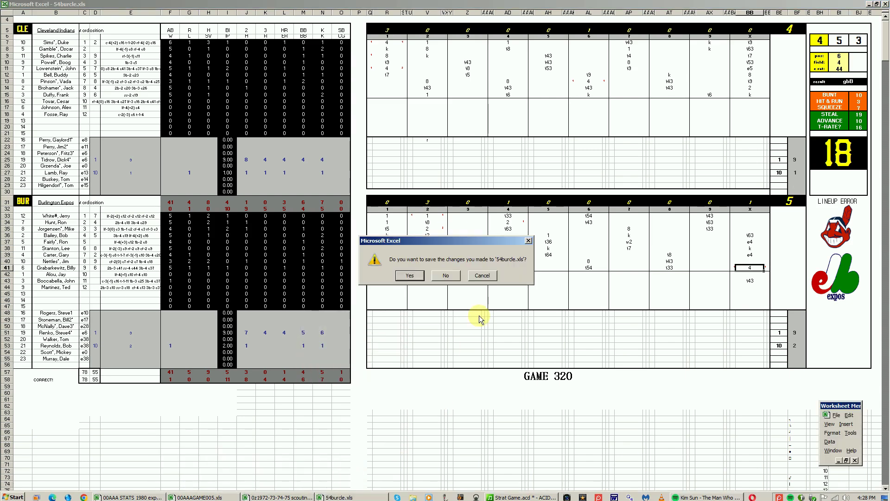
click(452, 278)
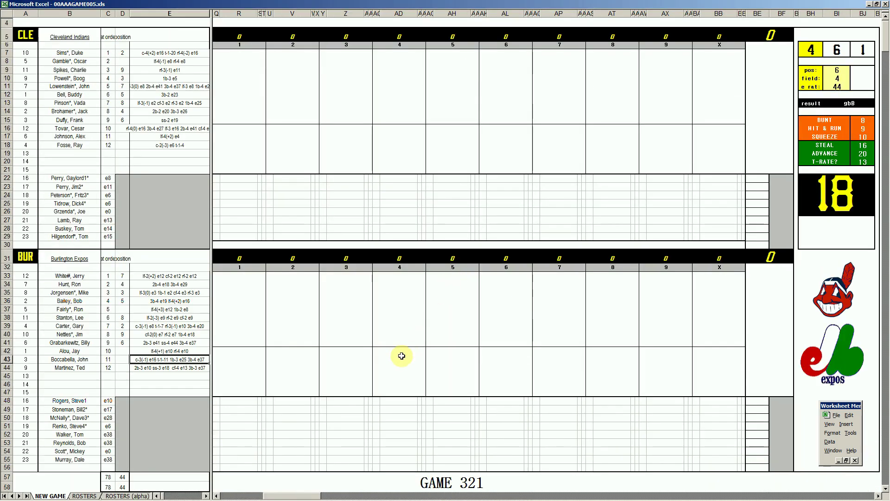
mouse_move(475, 496)
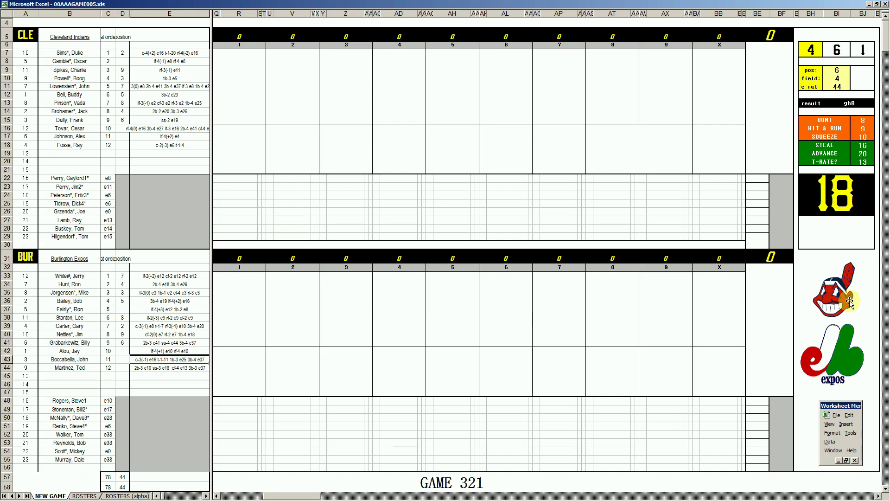
In the 1980 stats print sheet, locate the AL North standings and highlight the Cleveland Indians row
mouse_move(218, 497)
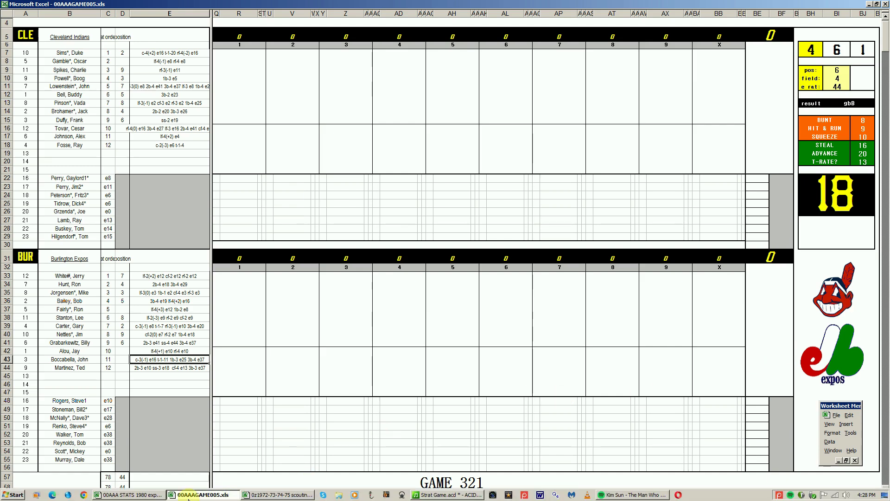
click(129, 494)
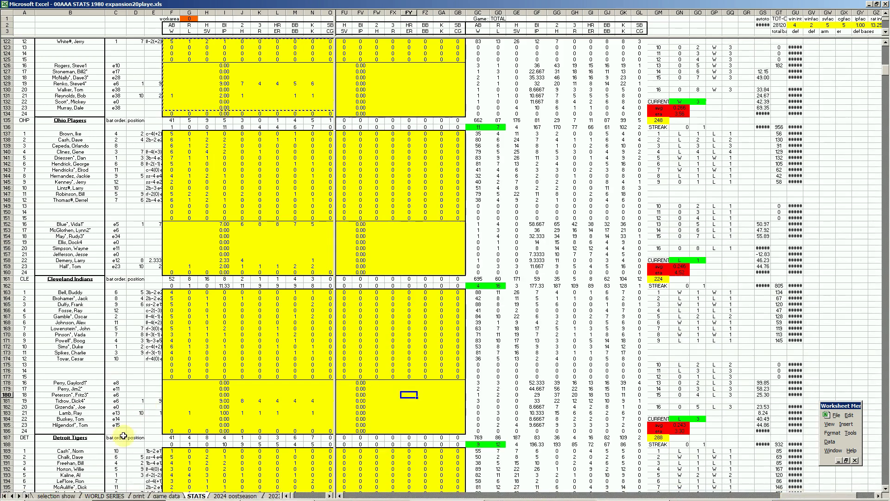
click(137, 496)
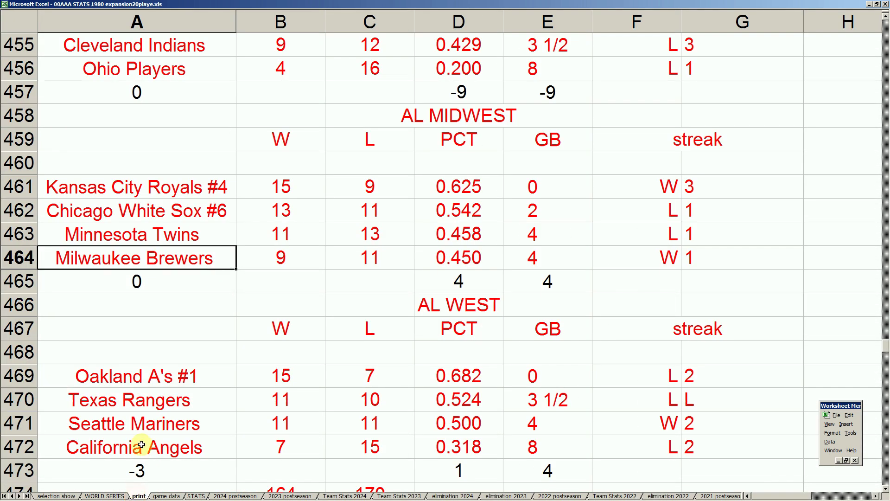
click(158, 319)
key(Up)
key(Up)
key(Up)
key(Up)
key(Up)
key(Up)
key(Up)
key(Up)
key(Up)
key(Up)
key(Up)
key(Up)
key(Up)
key(Up)
key(Up)
key(Up)
key(Up)
key(Up)
key(Up)
key(Up)
drag(189, 233, 547, 248)
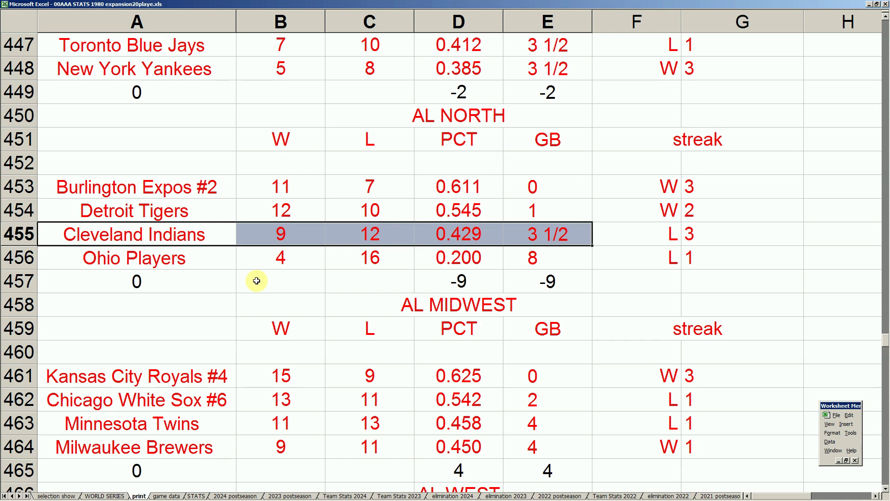
click(197, 278)
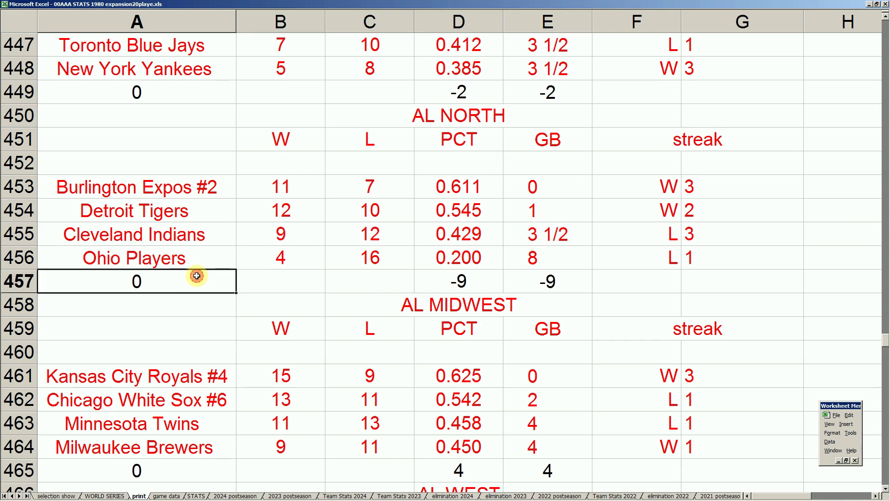
Compare Cleveland with Detroit, Ohio Players and Burlington Expos #2, then return to GAME 321
click(207, 236)
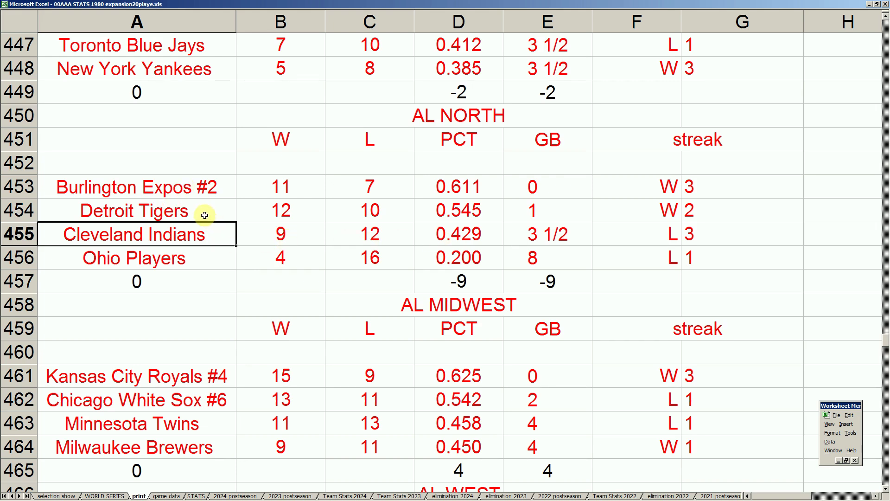
drag(204, 215, 369, 229)
drag(156, 263, 485, 260)
click(178, 187)
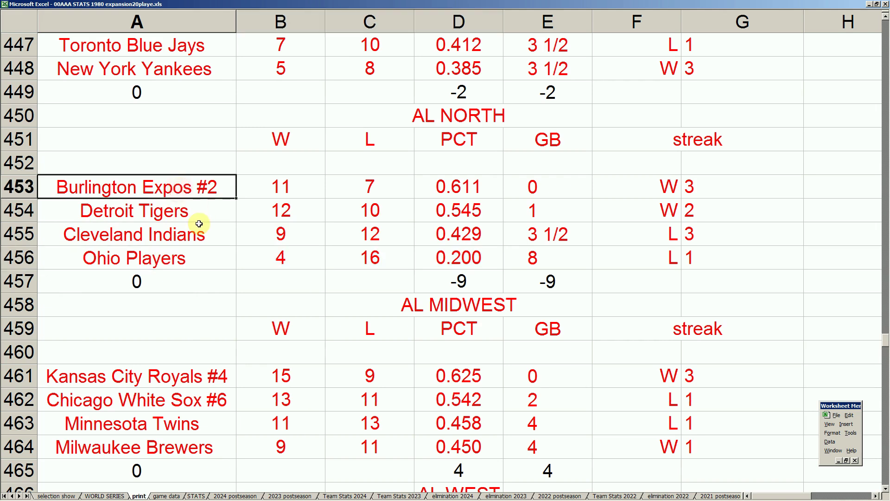
drag(199, 226, 558, 241)
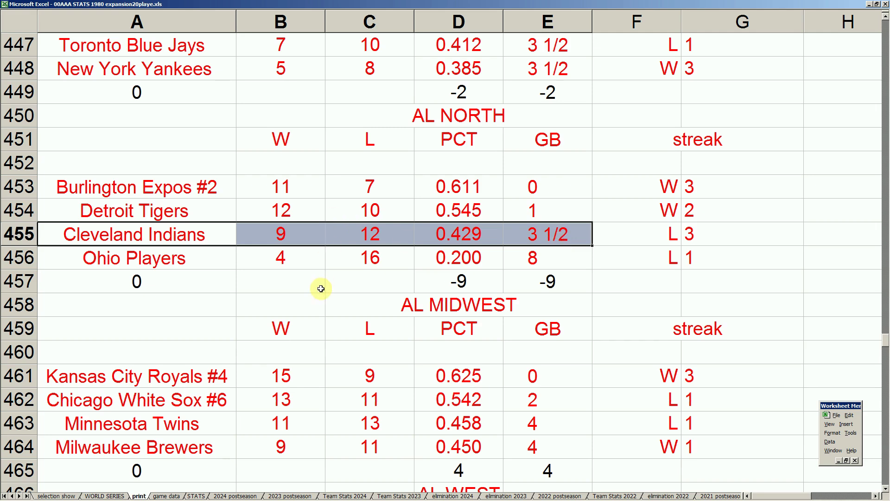
click(195, 495)
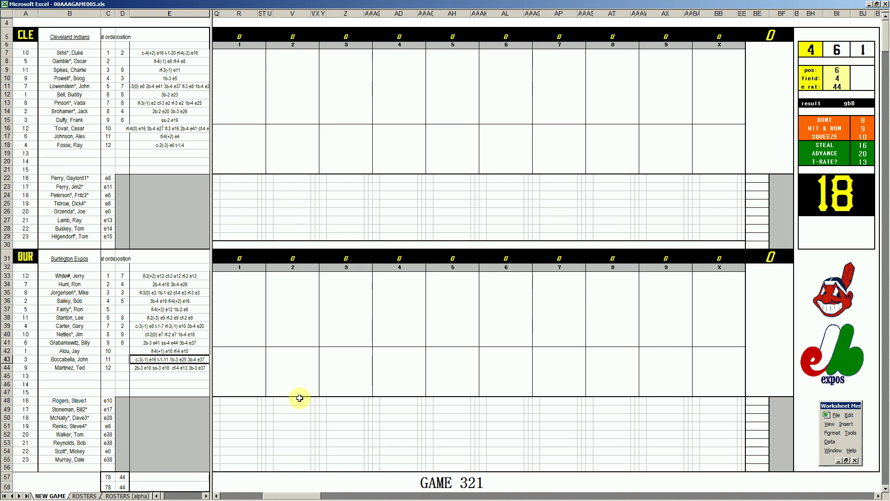
Enter 1 in BE22 for Cleveland and 1 in BE49 for Burlington
click(749, 180)
text(1)
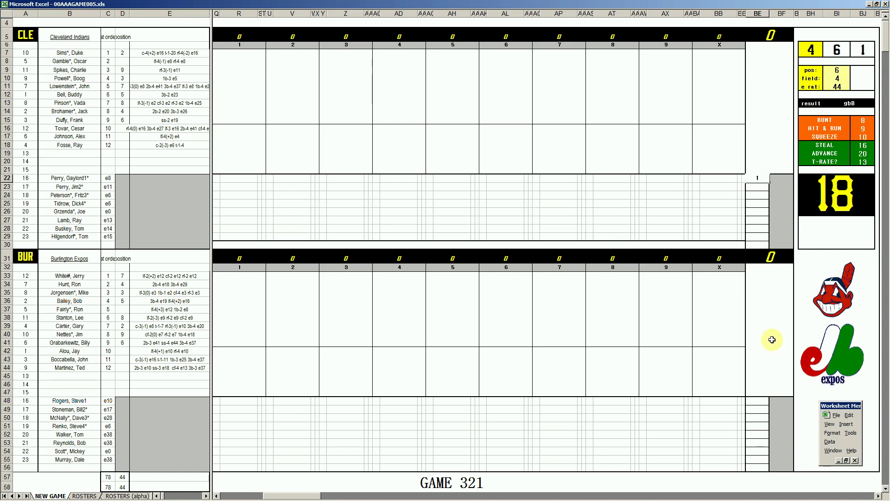
click(758, 411)
double_click(758, 412)
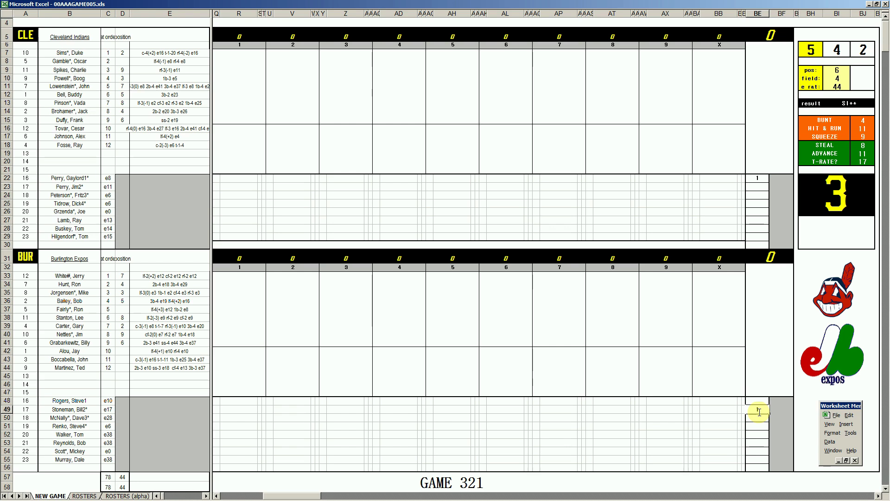
click(239, 56)
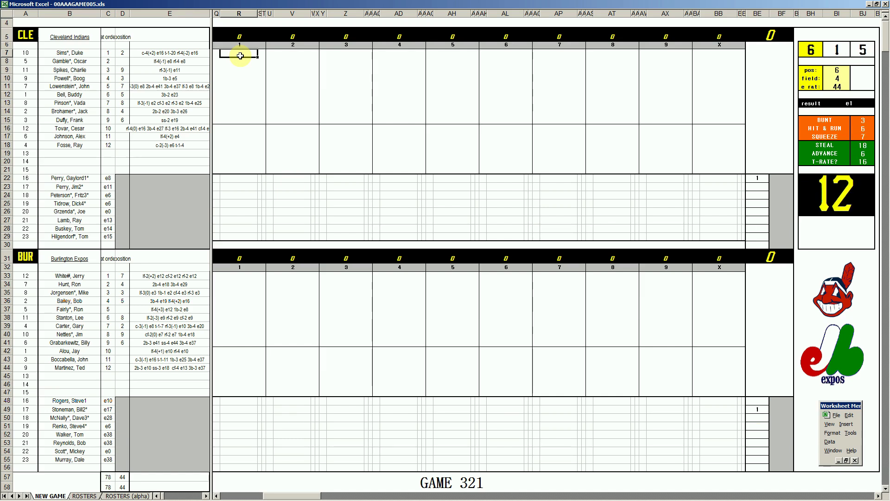
Confirm R7 and set fielder pos 4 with e rat 18 for the first batter
double_click(240, 56)
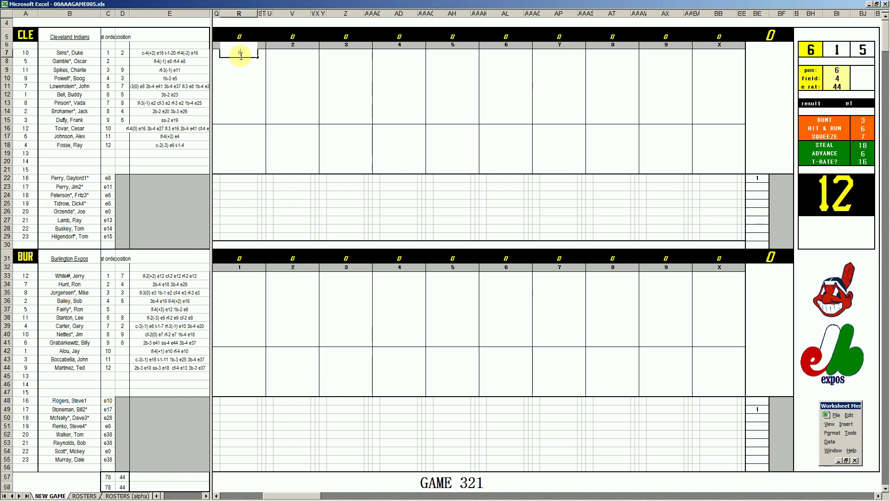
key(Return)
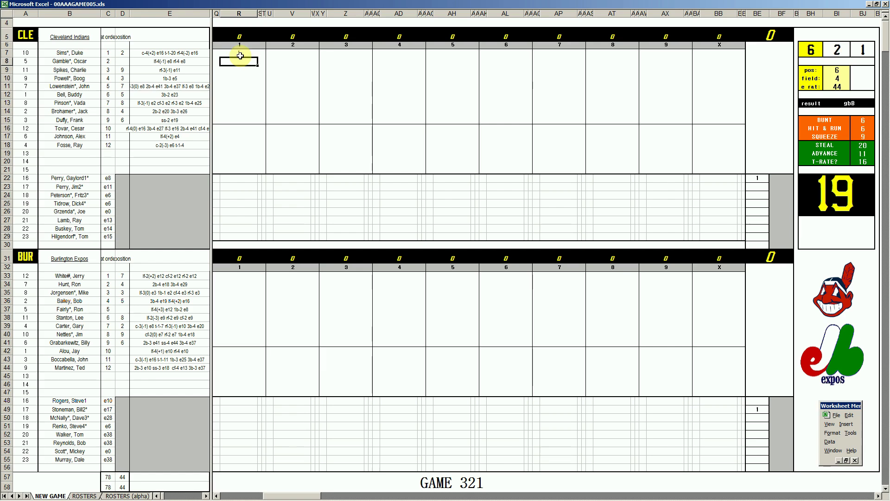
key(Tab)
text(4)
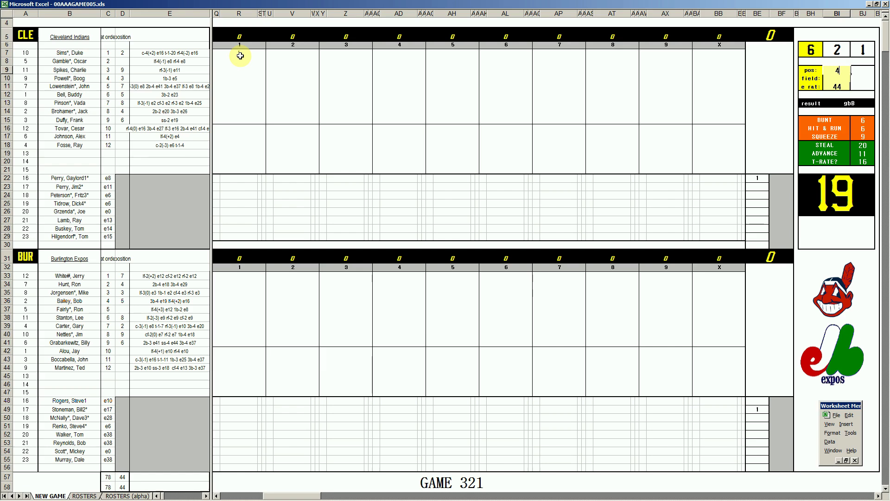
key(Return)
text(18)
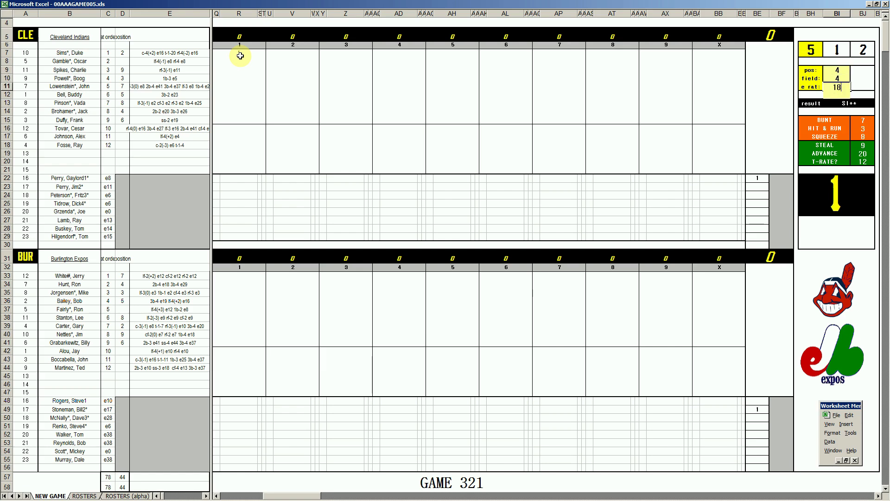
key(Return)
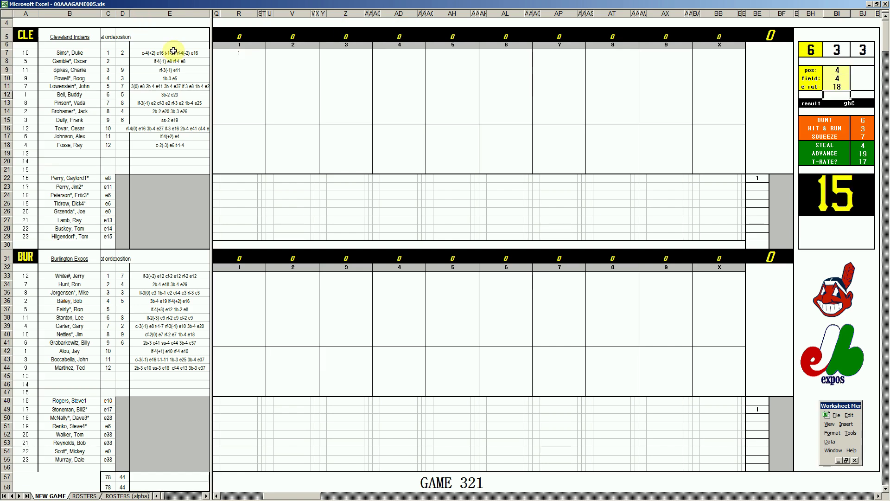
For the second batter in R8, set pos 5, field 4 and e rat 18
double_click(243, 62)
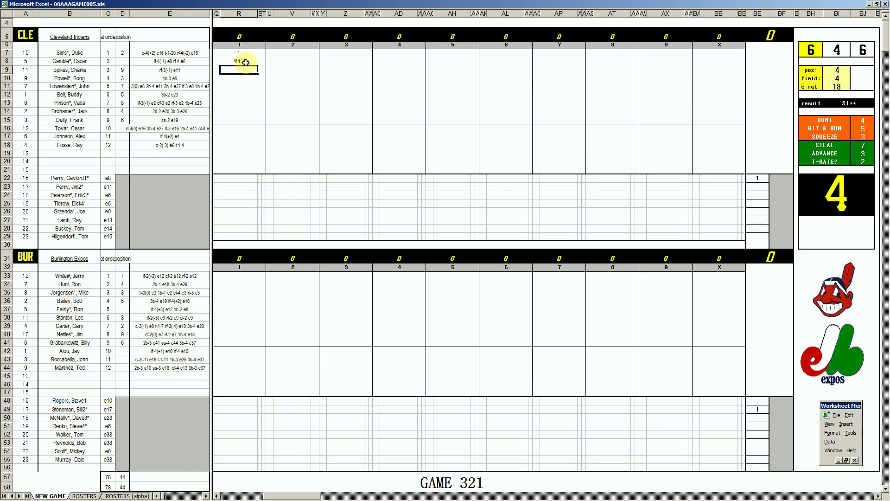
key(Tab)
text(5)
key(Return)
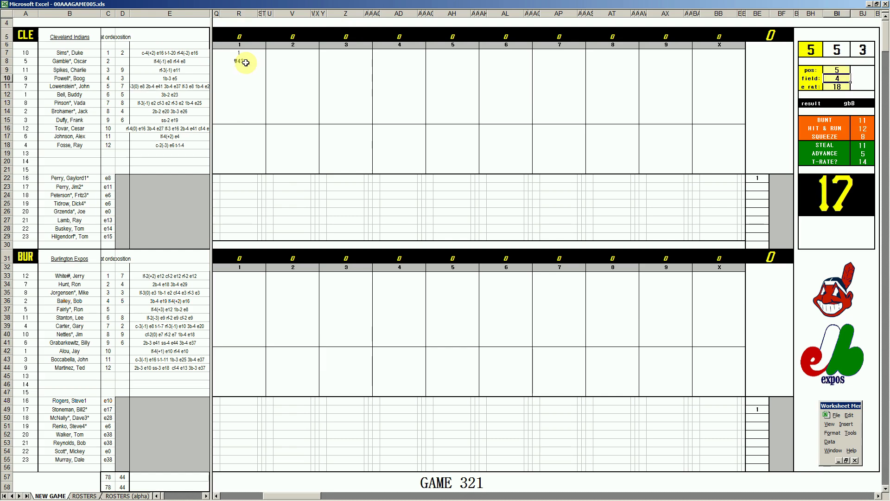
text(4)
key(Return)
text(18)
Enter #53 in R9 with pos 4, then #43 in R10
click(238, 74)
text(#53)
key(Return)
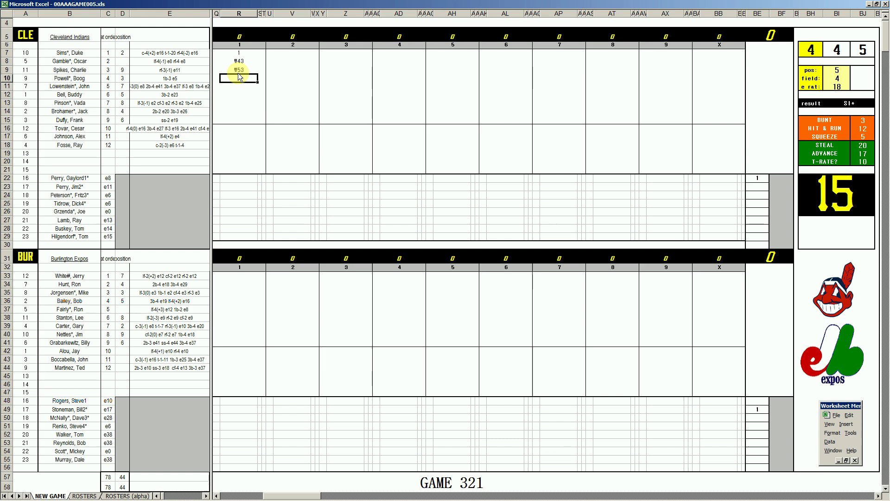
click(238, 72)
text(4)
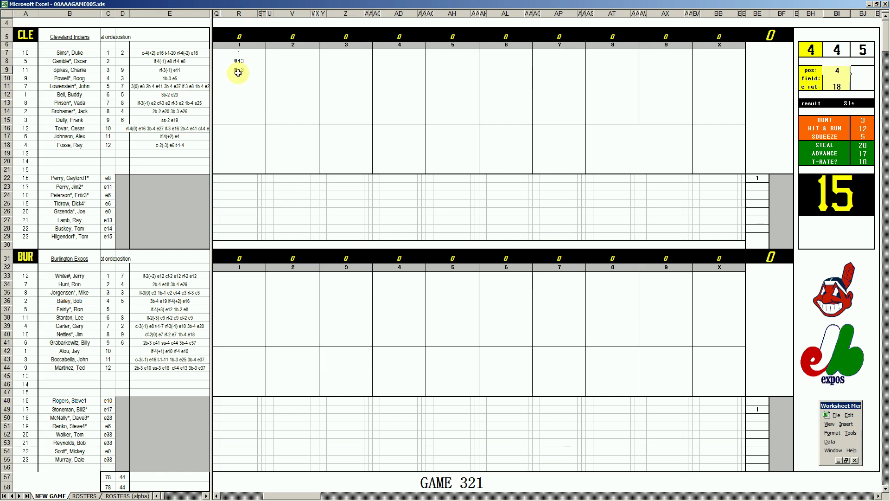
key(Return)
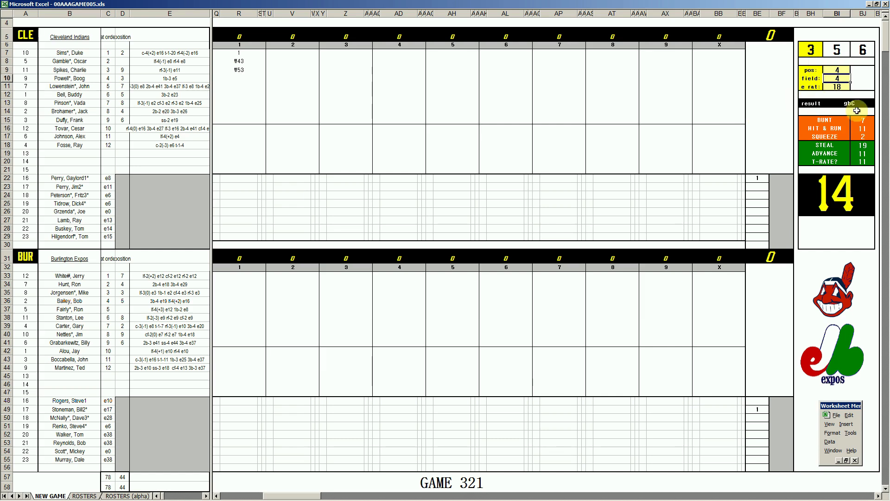
click(246, 78)
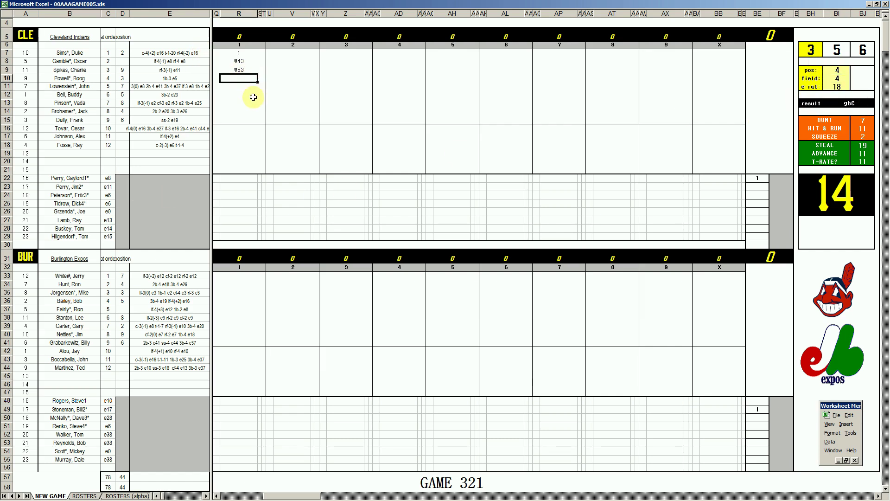
text(#43)
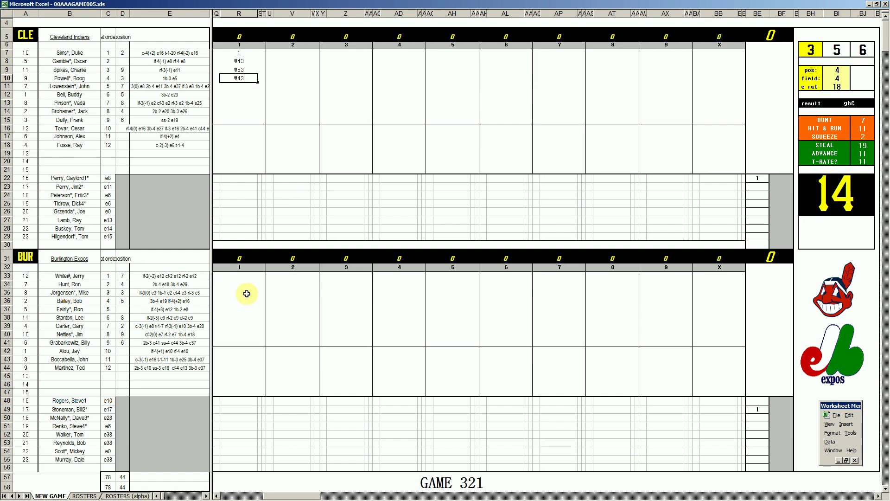
Score Burlington's first inning as k, f7 and f8 in R33:R35
click(244, 274)
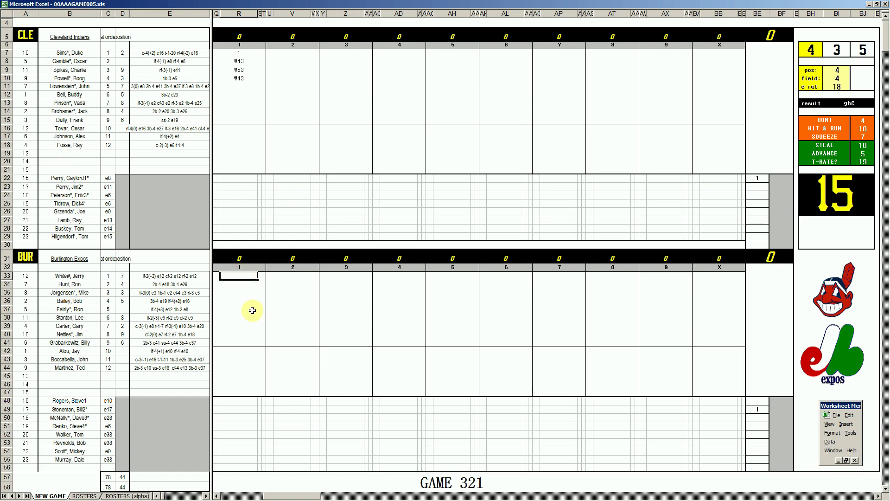
text(k)
key(Return)
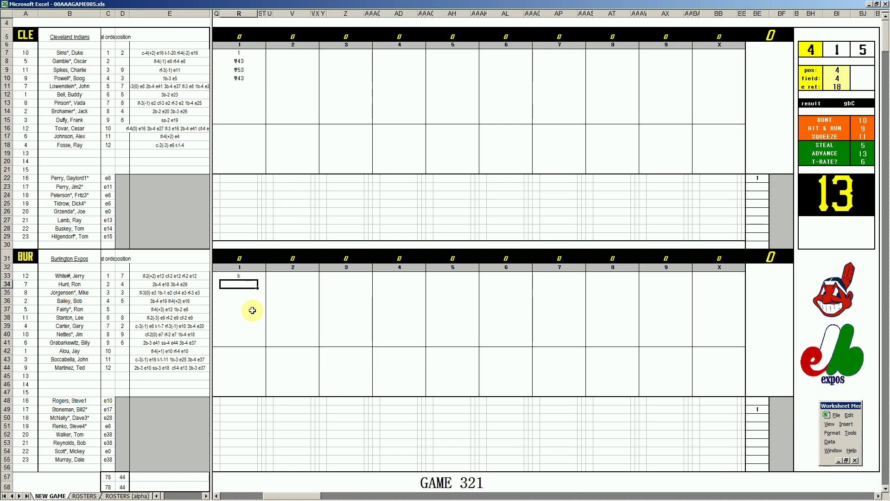
text(f7)
key(Return)
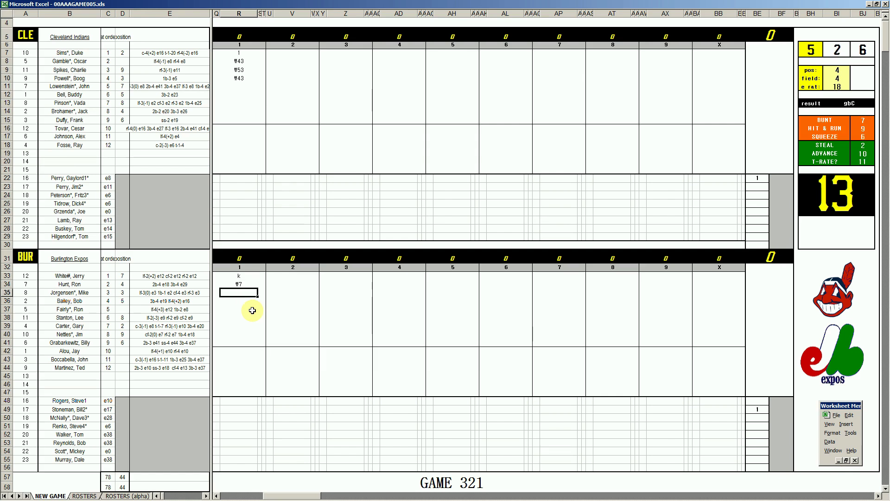
text(f8)
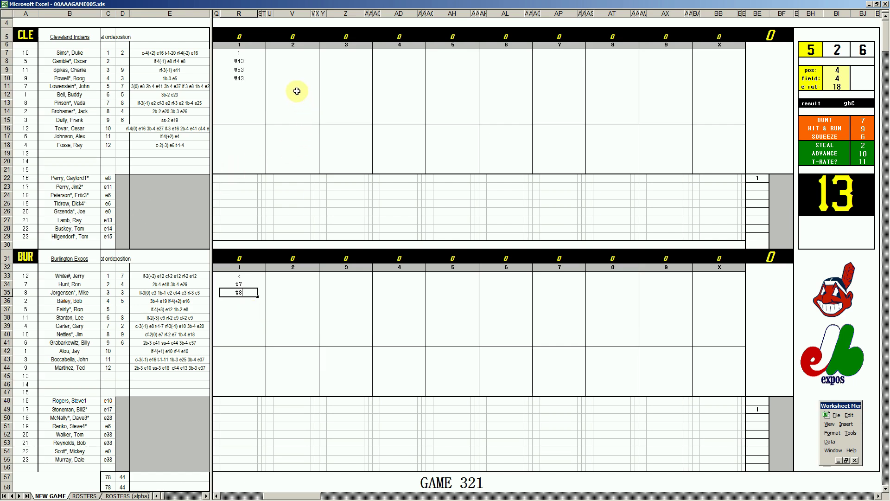
Score Cleveland's second inning as f9, 1, 8 and #643 starting at V11
click(297, 88)
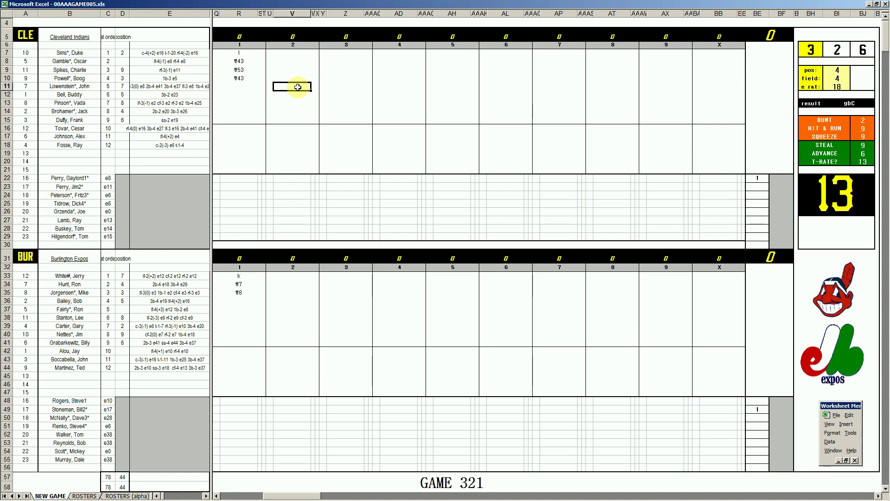
text(f9)
key(Return)
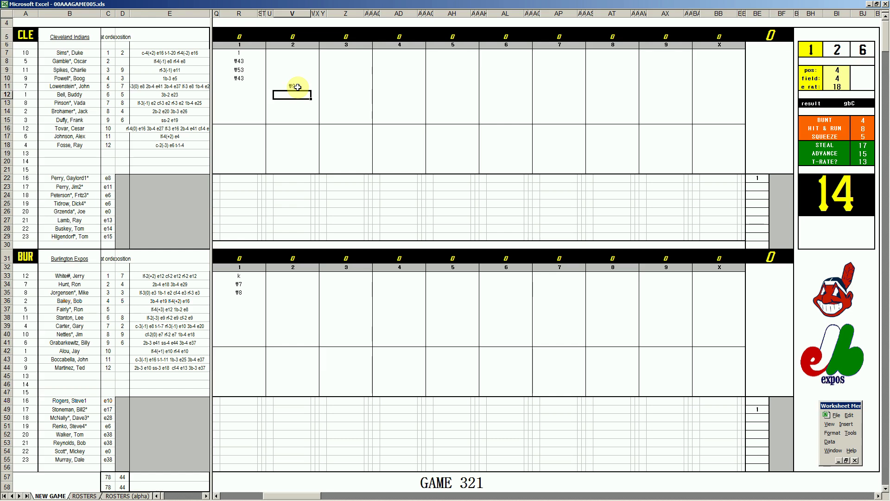
text(1)
key(Return)
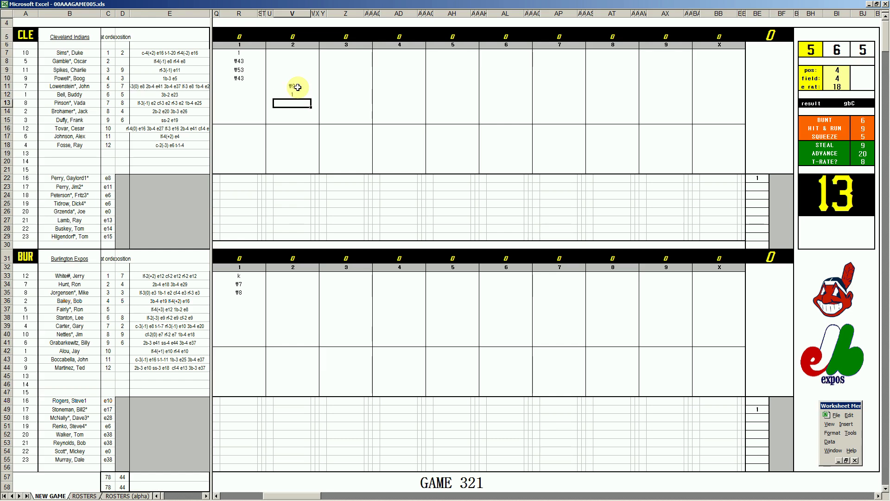
text(8)
key(Return)
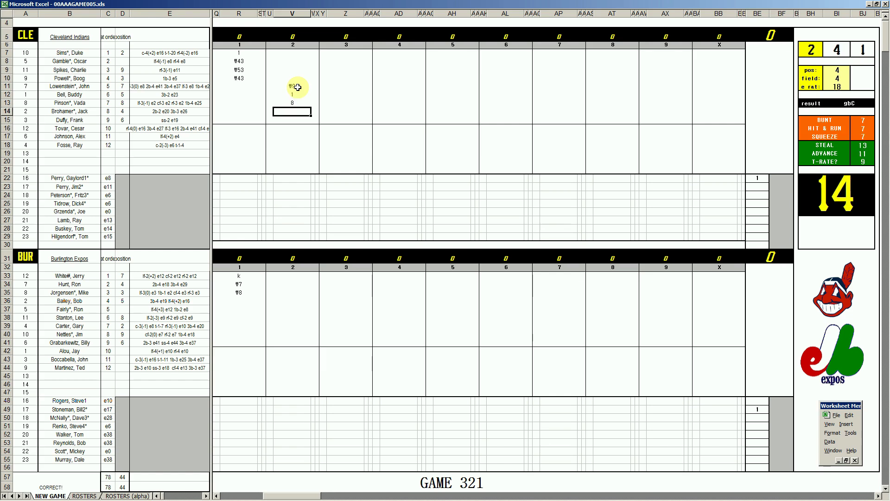
text(#643)
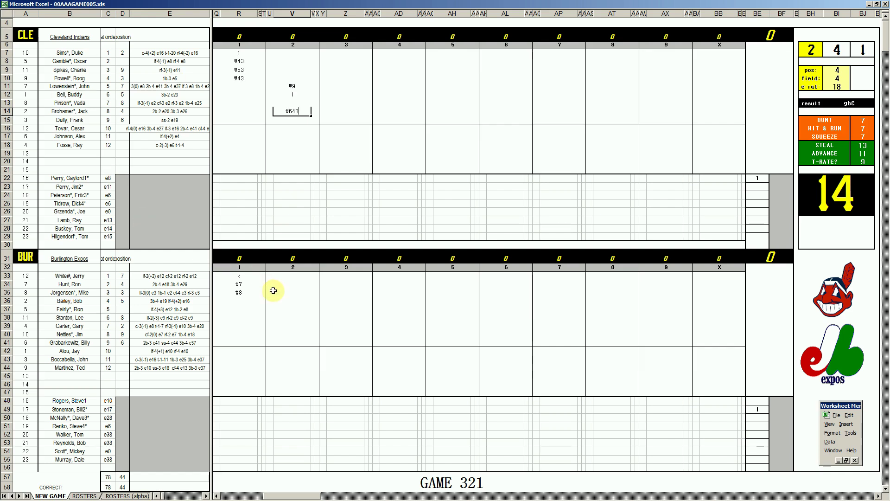
Score the Expos' second inning as #43, #2 and #9 in V36:V38
click(293, 301)
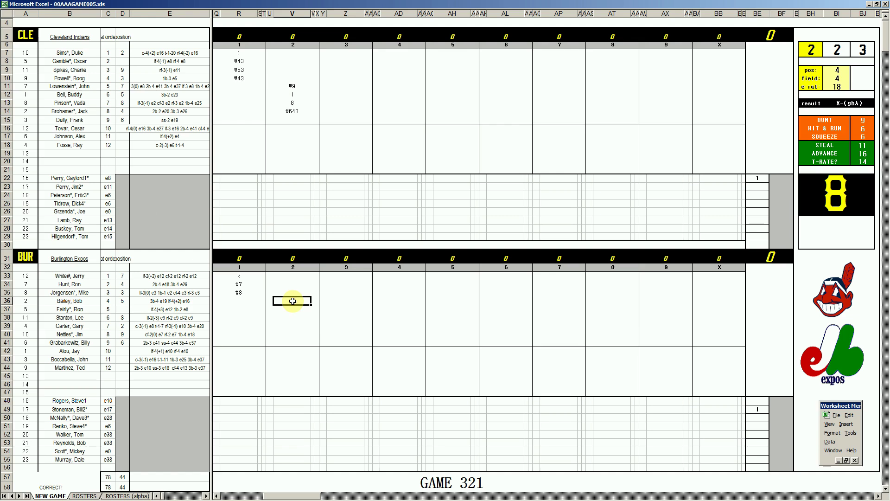
text(#43)
key(Return)
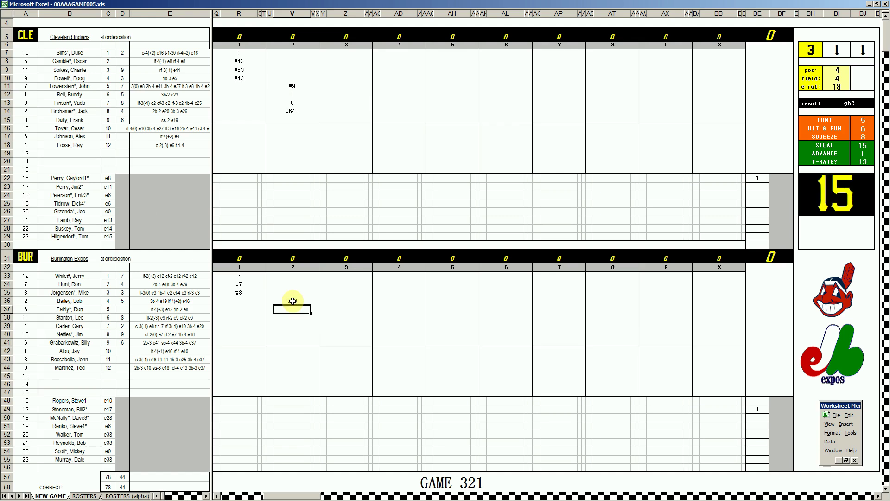
text(#2)
key(Return)
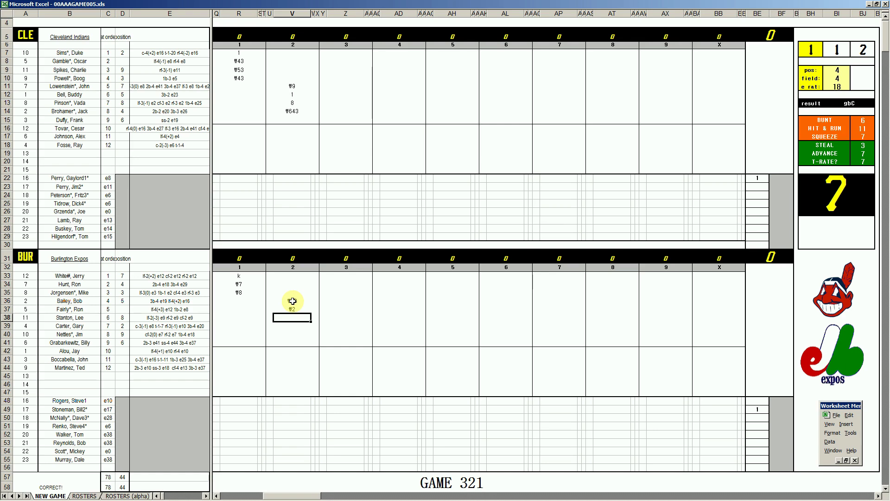
text(#9)
Score the Indians' third inning as #8, #43 and #3
click(347, 122)
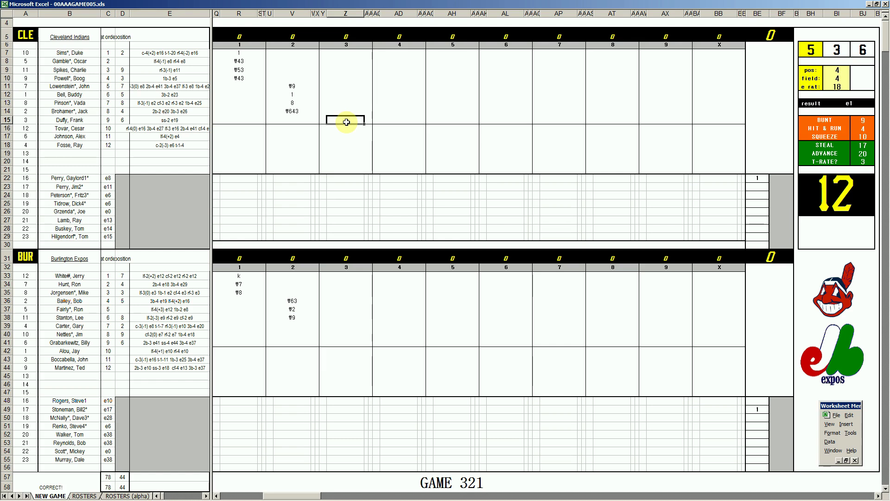
text(#8)
key(Return)
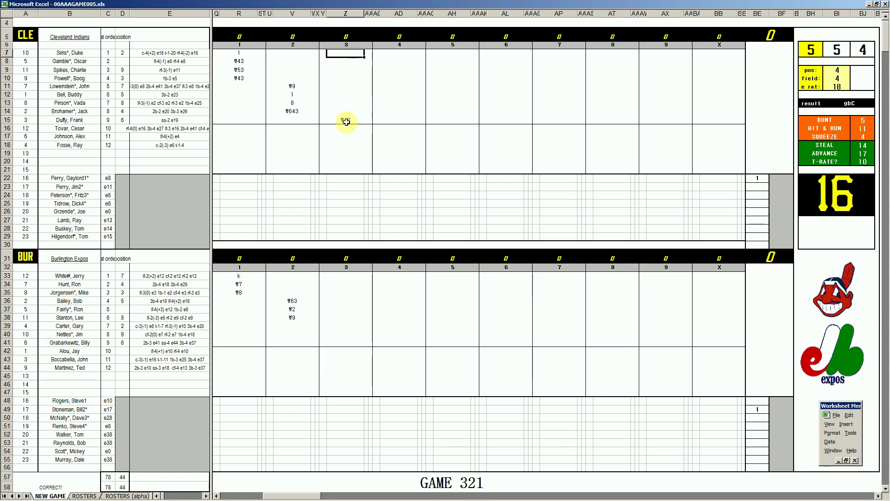
text(#43)
key(Return)
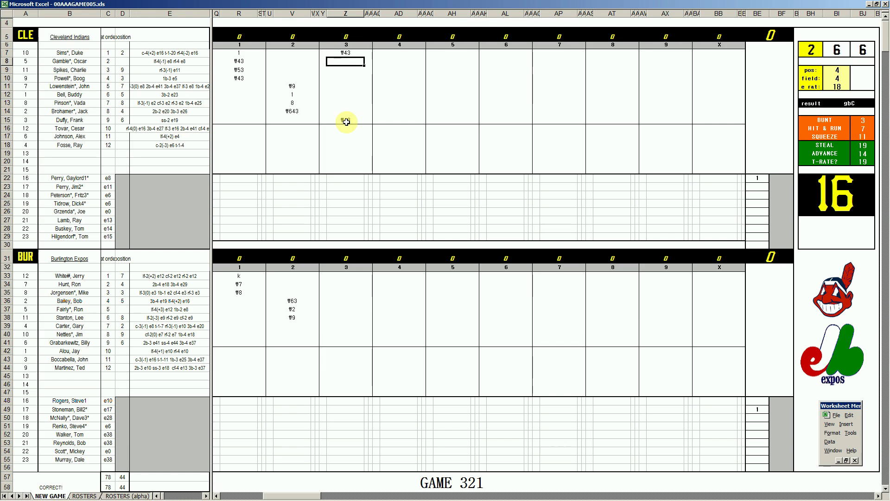
text(#3)
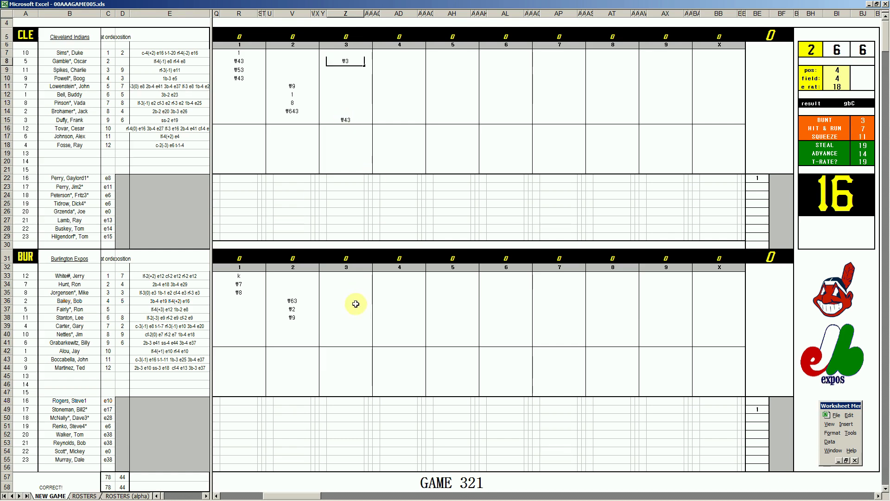
Score the Expos' third inning as #3, #63 and k in Z39:Z41
click(347, 325)
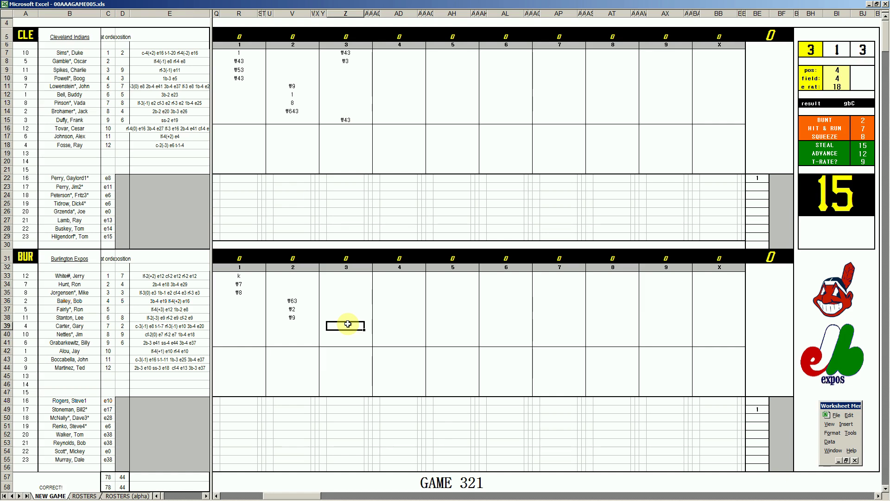
text(#3)
key(Return)
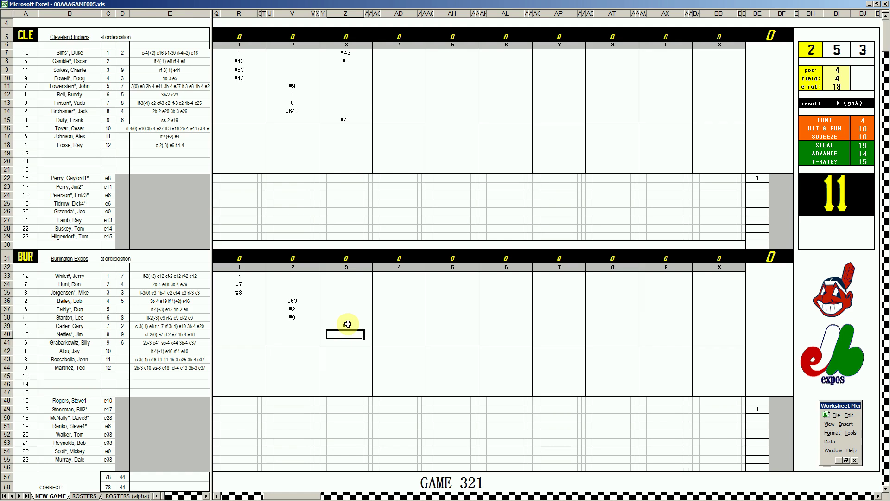
text(#63)
key(Return)
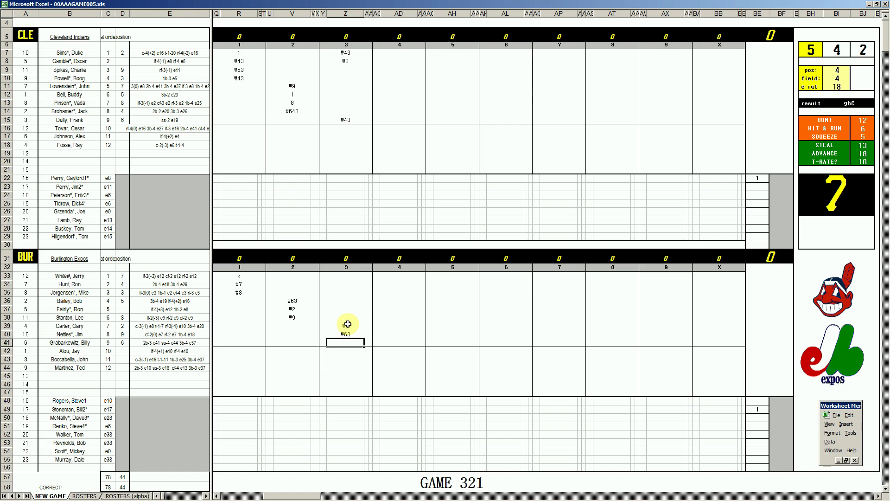
text(k)
Score the Indians' fourth inning as #3, 1 and #444
click(392, 69)
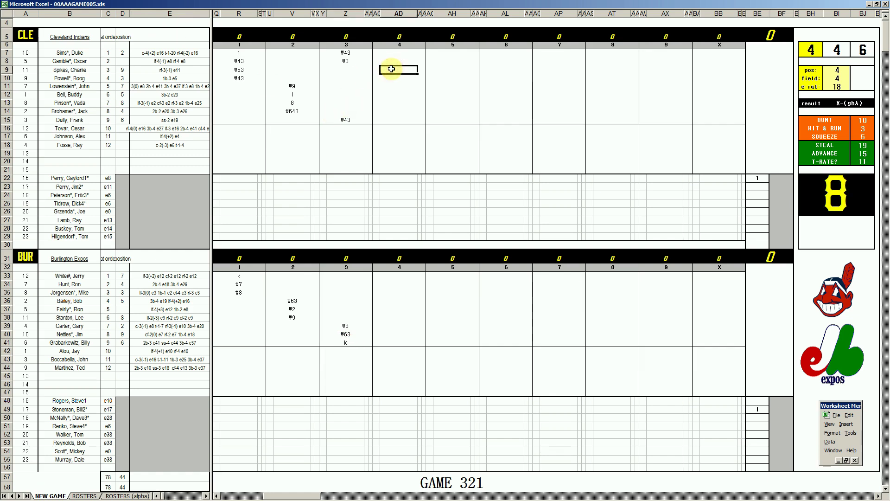
text(#3)
key(Return)
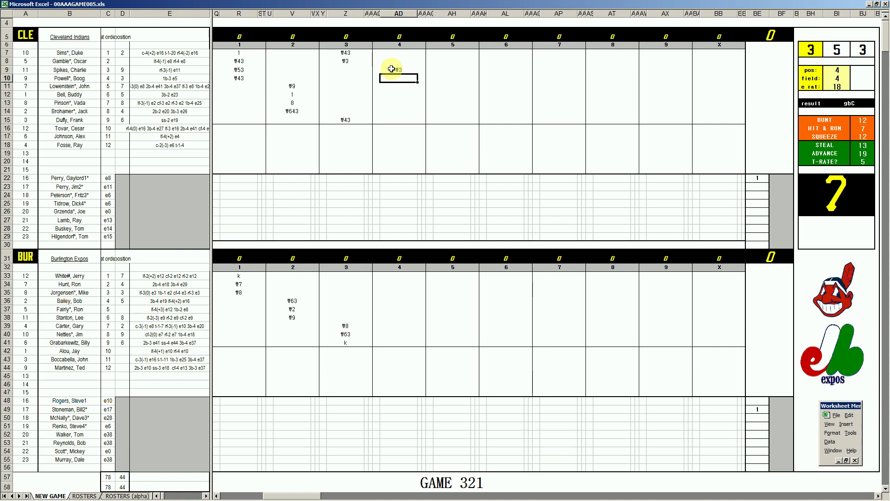
text(1)
key(Return)
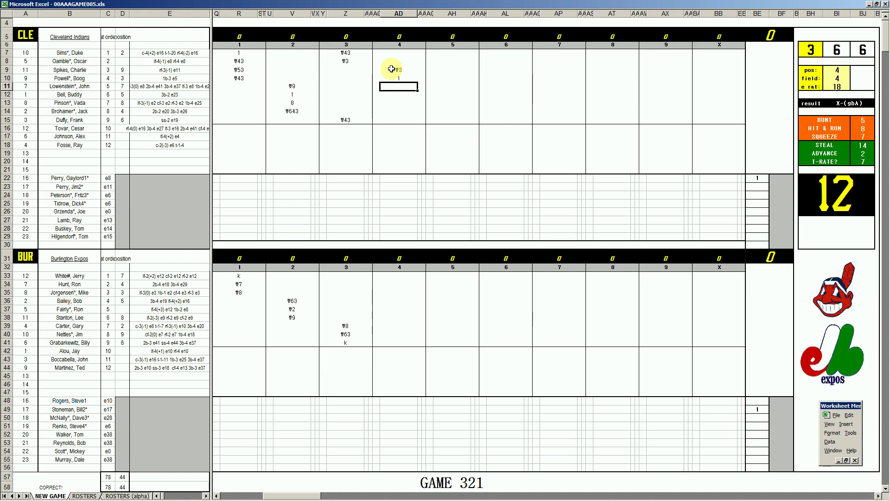
text(#444)
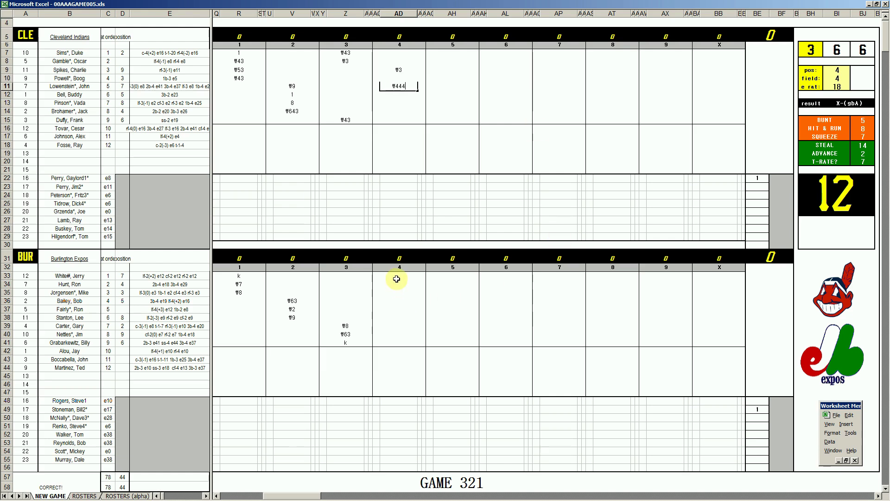
Start the Expos' fourth inning with 1, #5 and a strikeout (k)
click(396, 279)
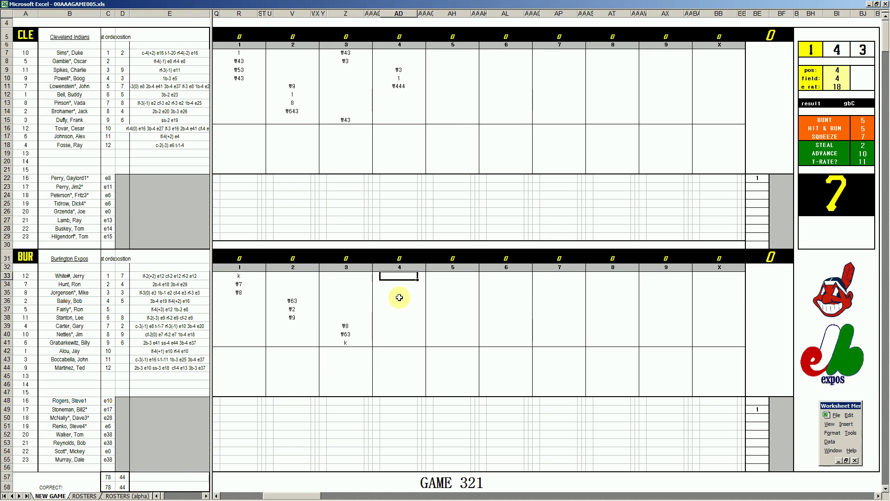
text(1)
key(Return)
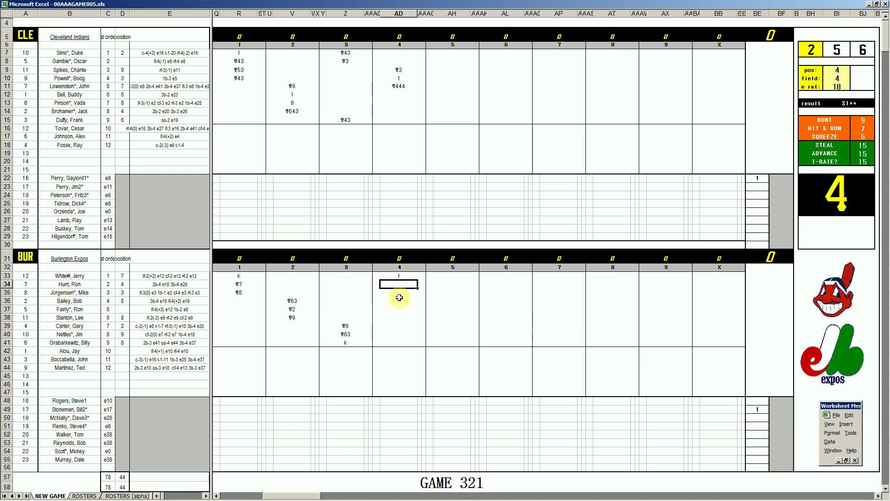
text(#5)
key(Return)
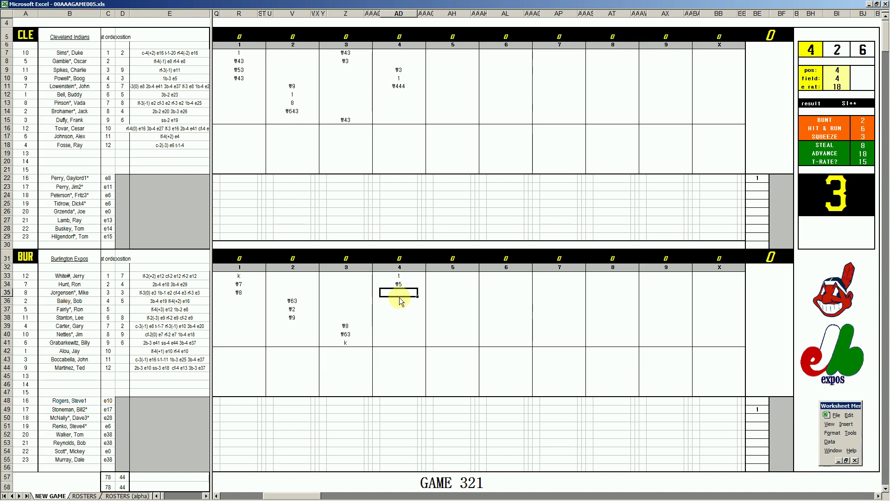
text(k)
key(Return)
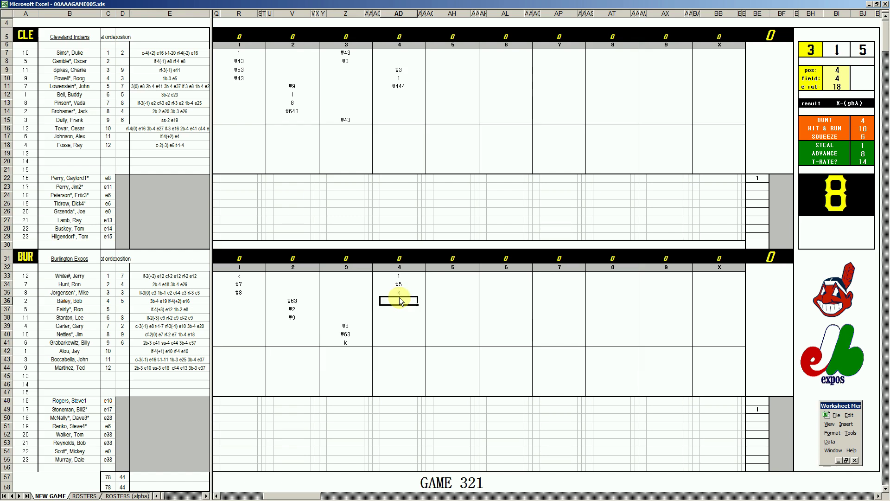
Close the Expos' fourth with a second k, then score the Indians' fifth as #63, 1, 1, 9
text(k)
click(434, 91)
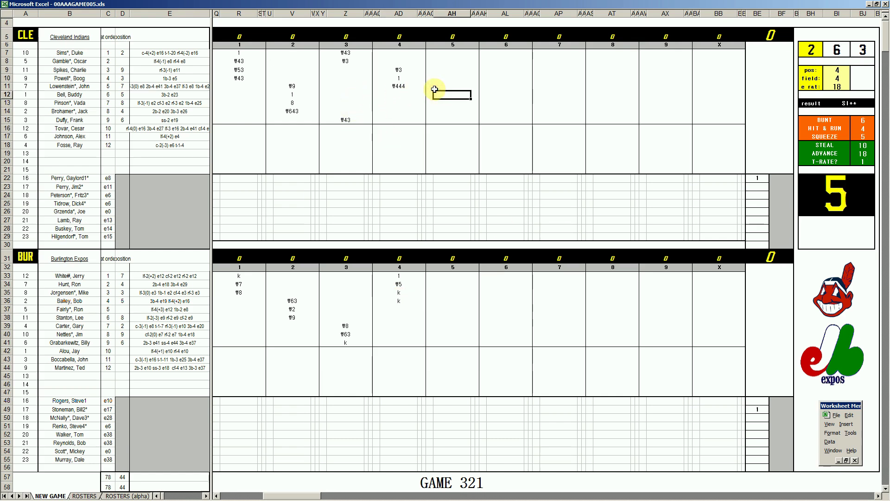
text(#63)
key(Return)
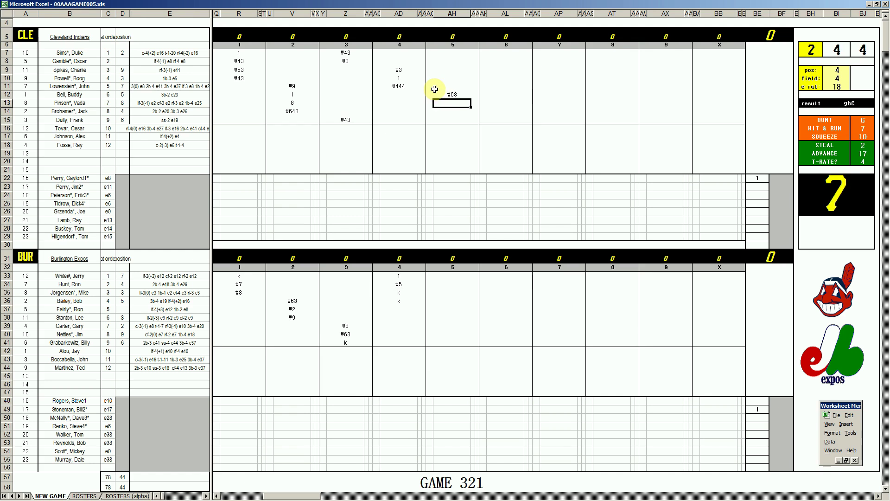
text(1)
key(Return)
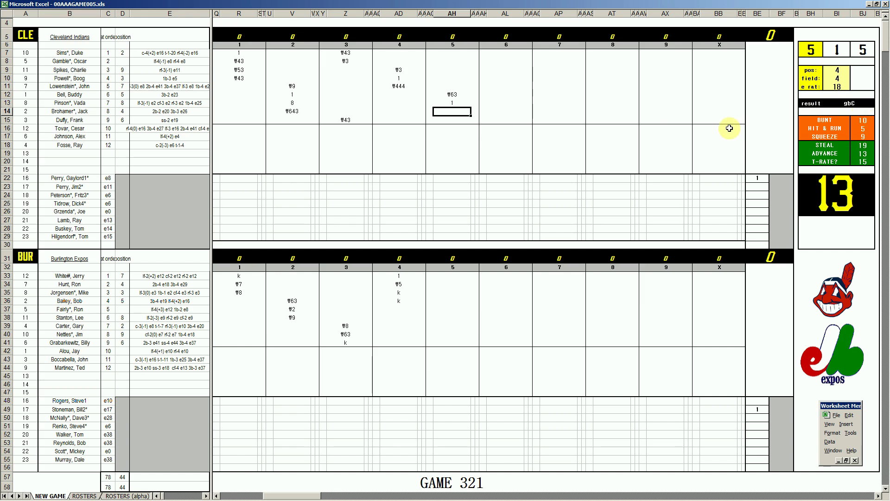
text(1)
key(Return)
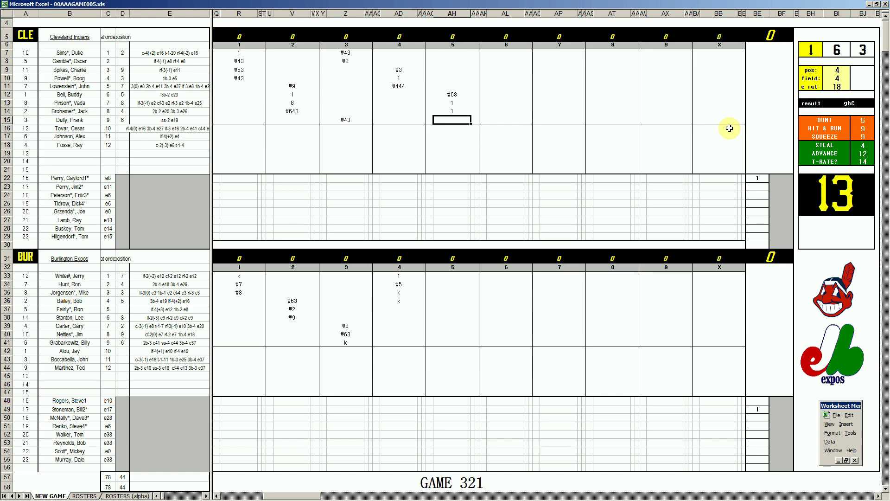
text(9)
key(Return)
Set the dice panel to pos 2 and field 3, then enter #2 for the Indians' leadoff hitter
key(Up)
key(Up)
key(Up)
key(Up)
key(Up)
key(Up)
key(Up)
key(Up)
key(Up)
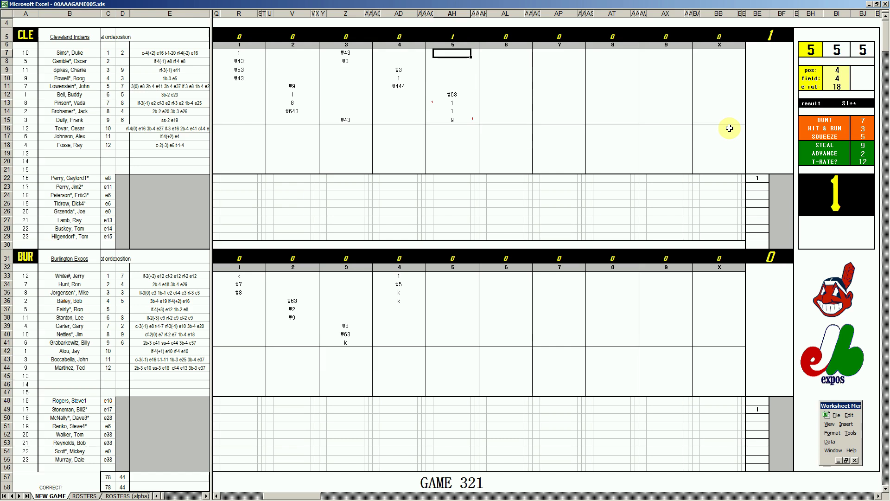
key(Tab)
text(2)
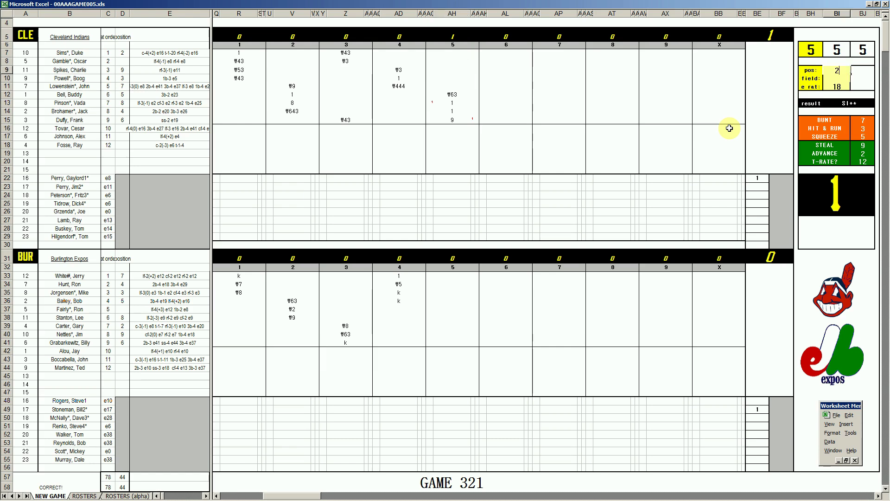
key(Return)
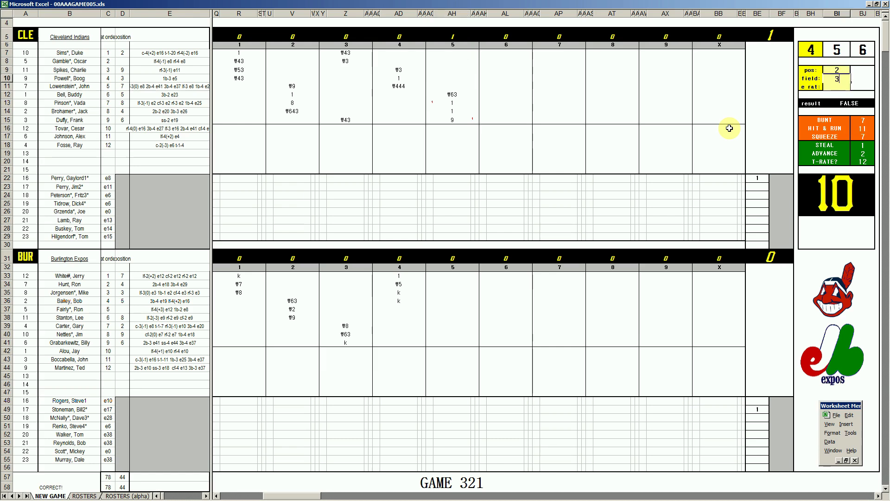
text(3)
key(Return)
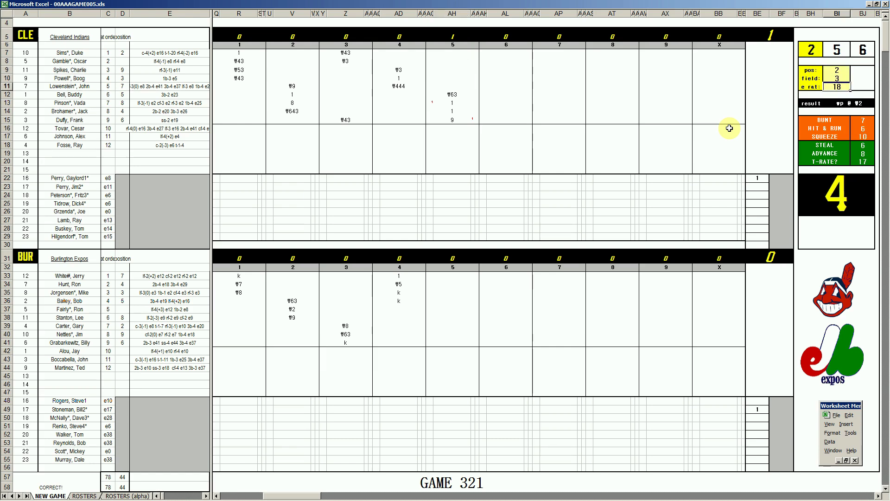
click(447, 54)
text(#2)
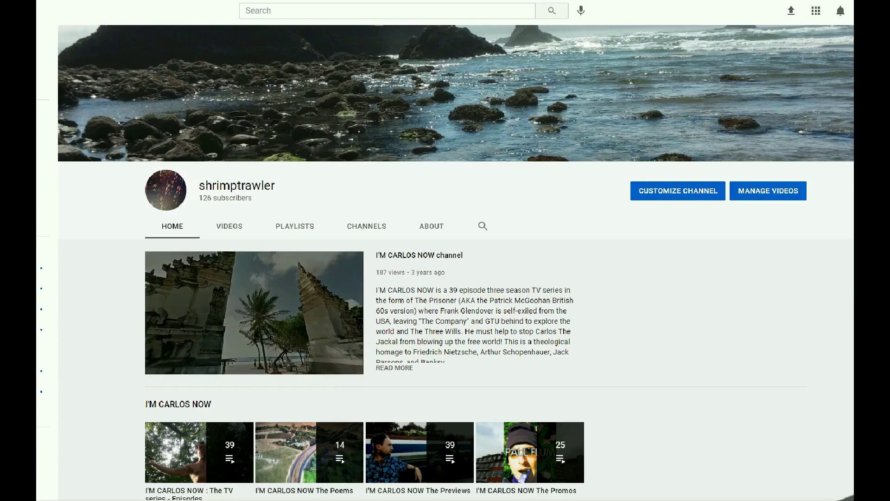
scroll(455, 263, down, 3)
scroll(455, 263, down, 5)
scroll(455, 263, down, 4)
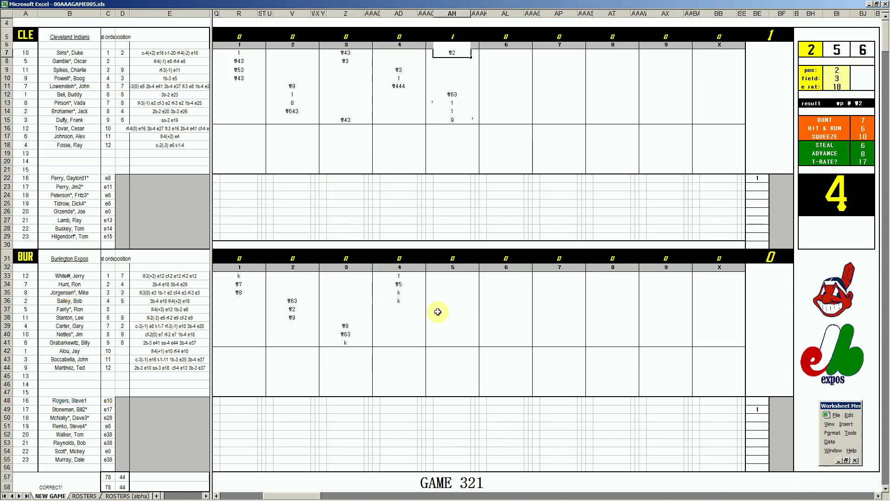
Score the Expos' fifth-inning batters as #9, k and k
click(441, 308)
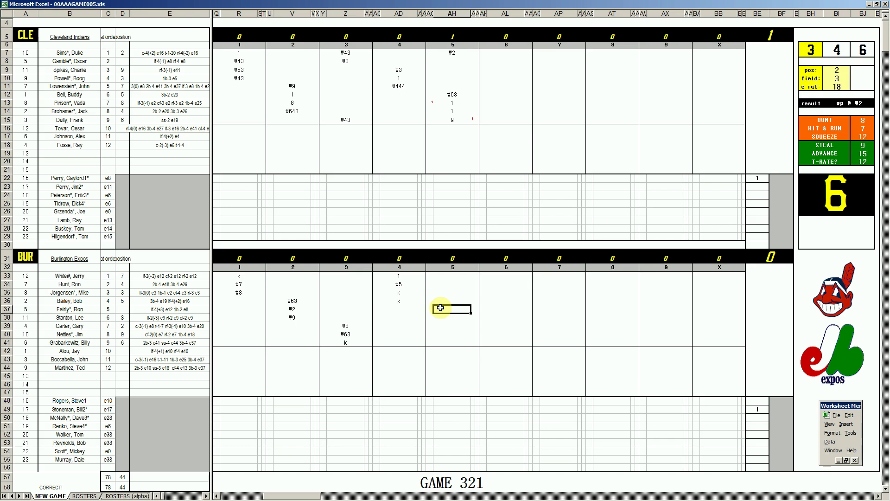
text(#9)
key(Return)
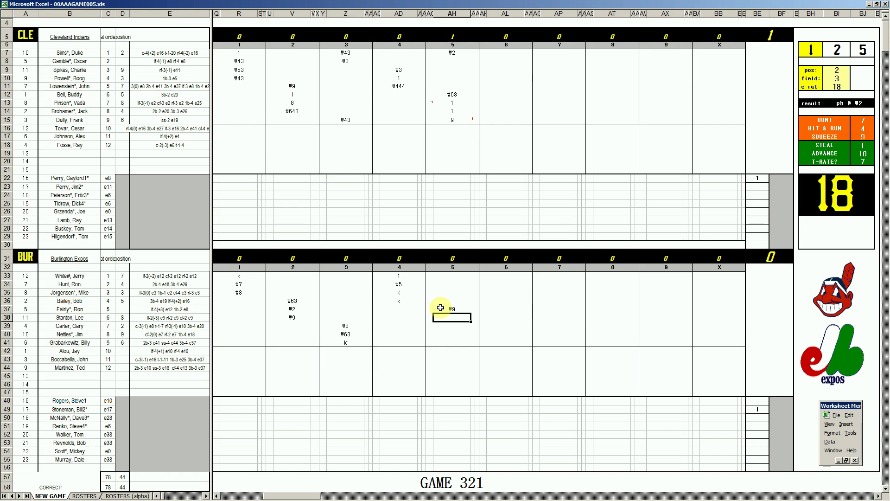
text(k)
key(Return)
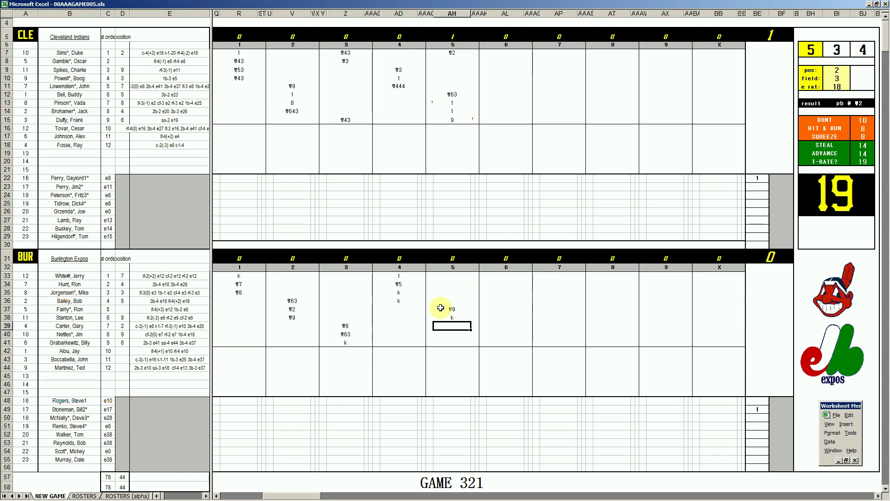
text(k)
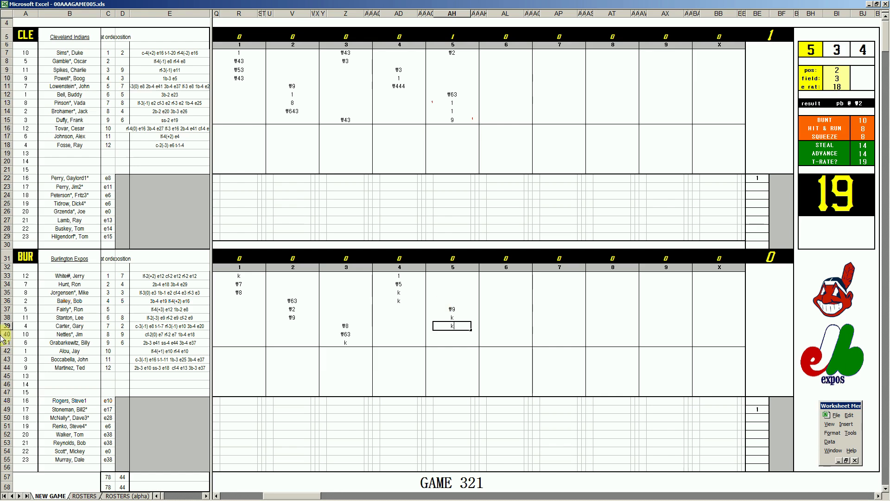
Enter #2, 2, #13, 8 and #64 down the Indians' sixth-inning column
click(507, 59)
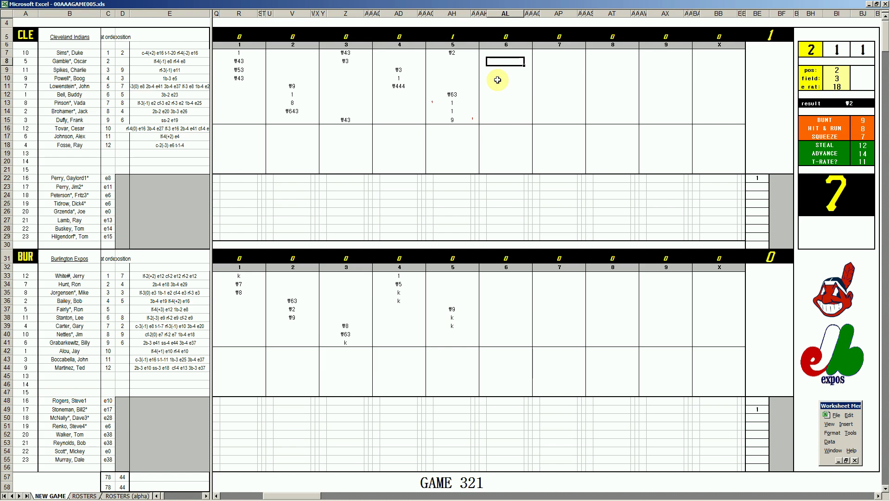
text(#2)
key(Return)
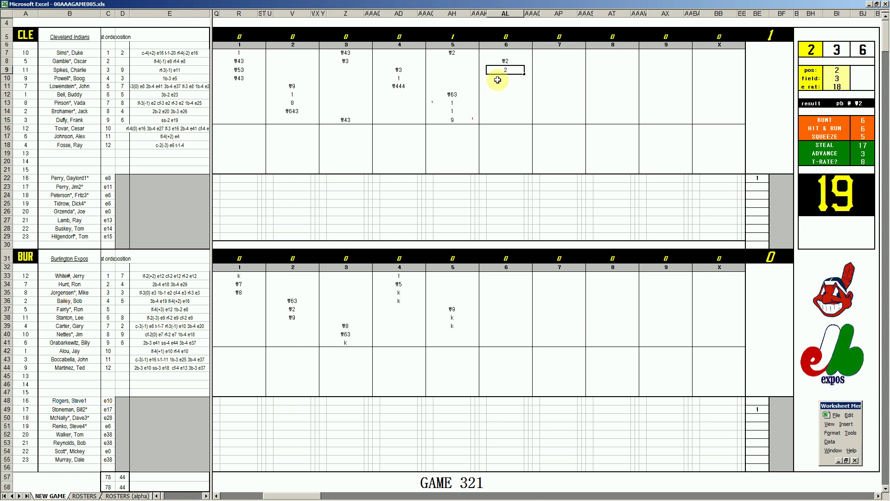
key(Return)
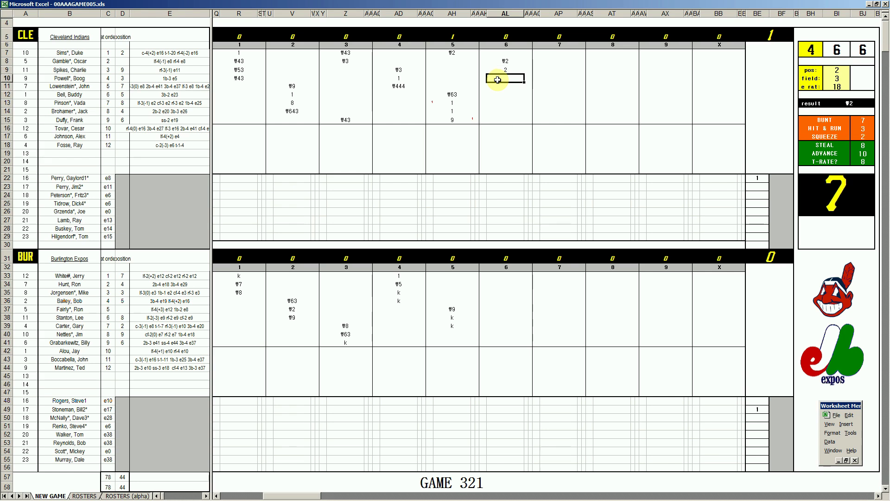
text(#13)
key(Return)
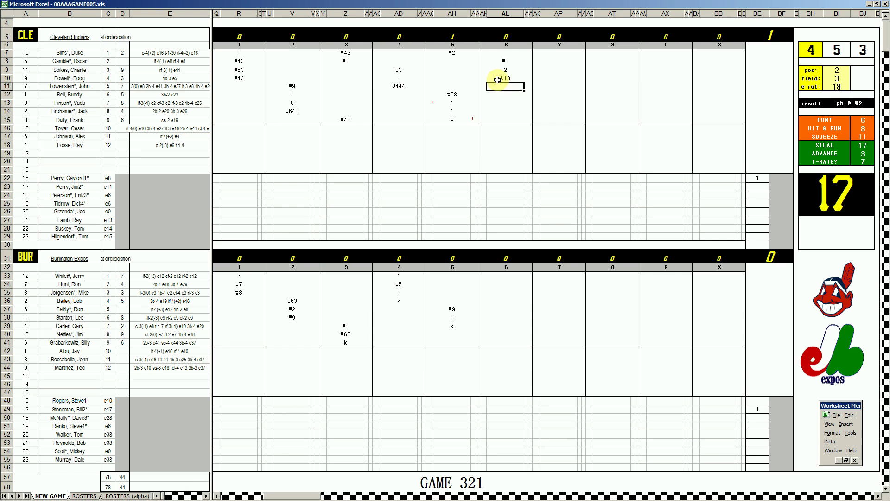
text(8)
key(Return)
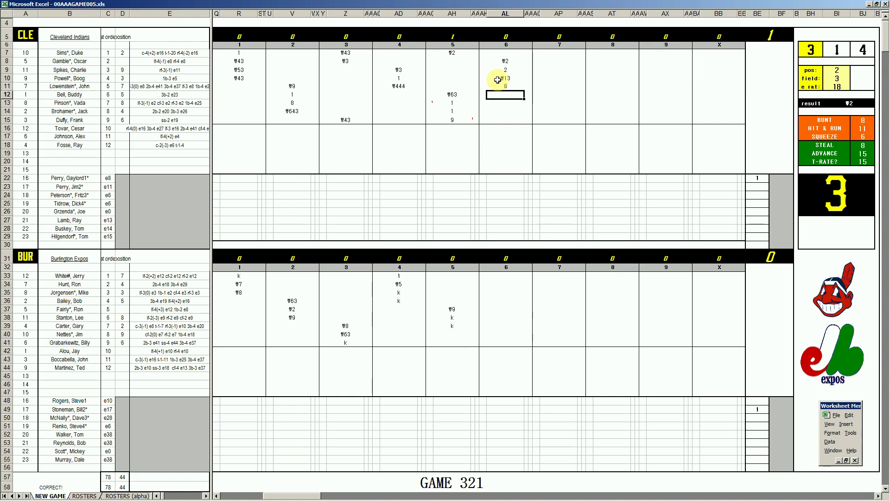
text(#64)
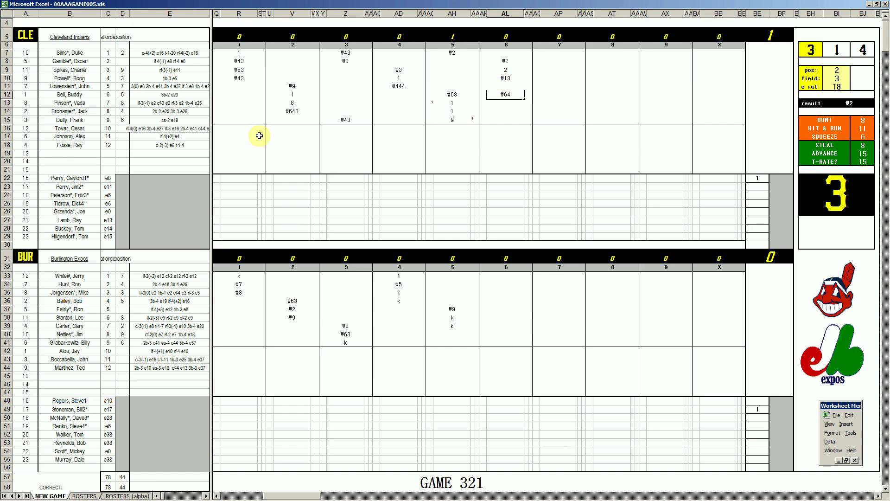
Score the Expos' sixth as k, k, with #3 for the leadoff hitter
click(504, 334)
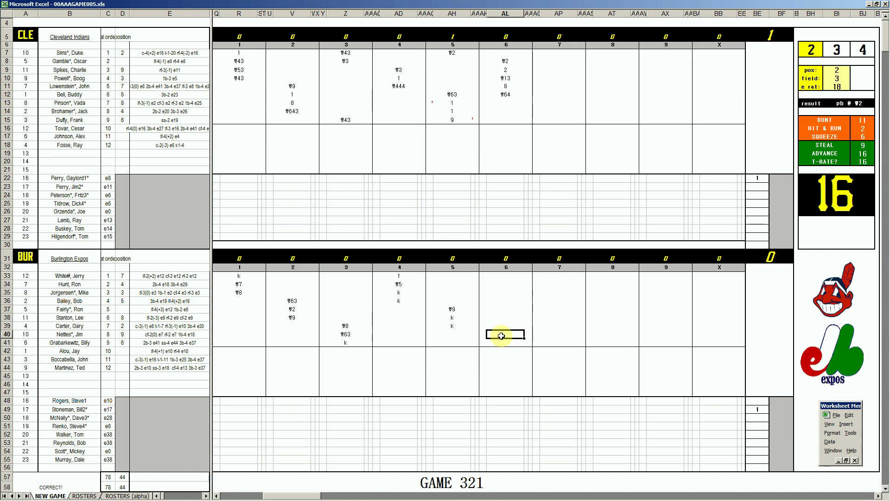
text(k)
key(Return)
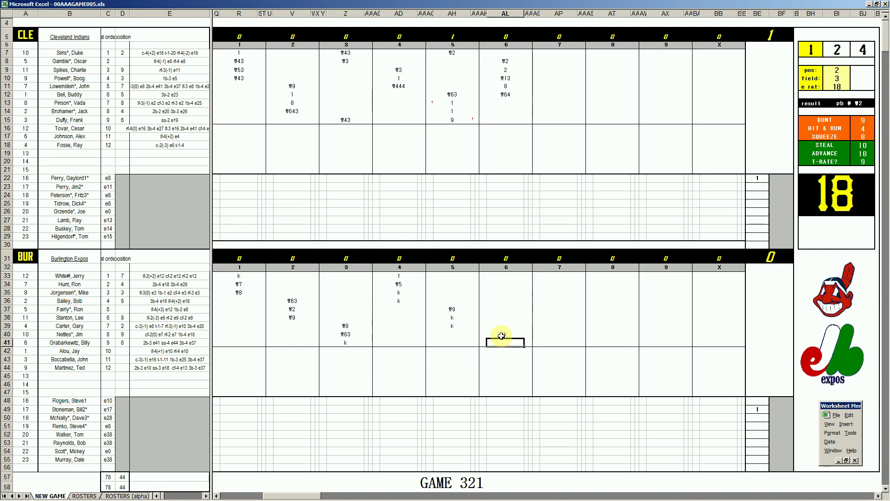
text(k)
key(Return)
key(Up)
key(Up)
key(Up)
key(Up)
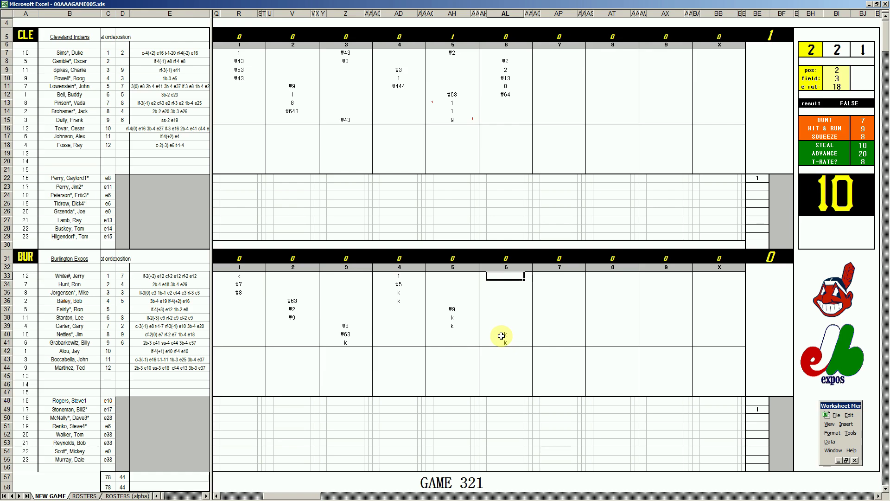
text(₩3)
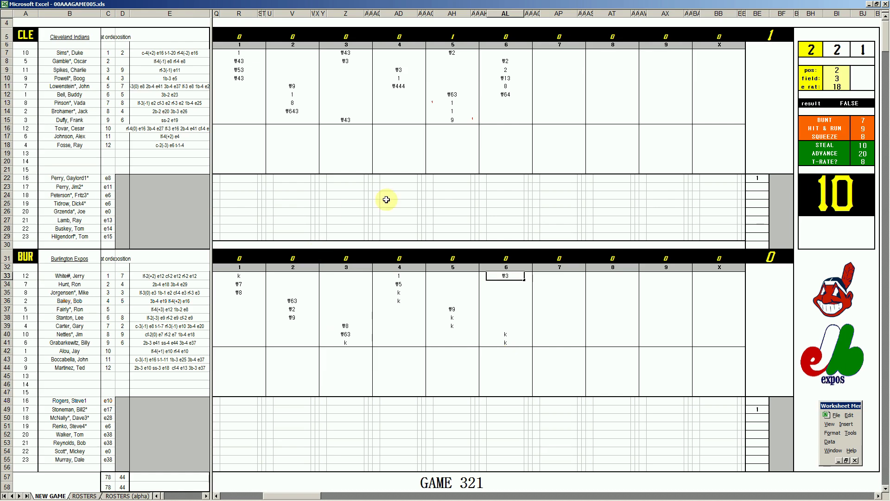
Log #63, #6 and #13 in the Indians' seventh inning, then switch to Spotify
click(556, 102)
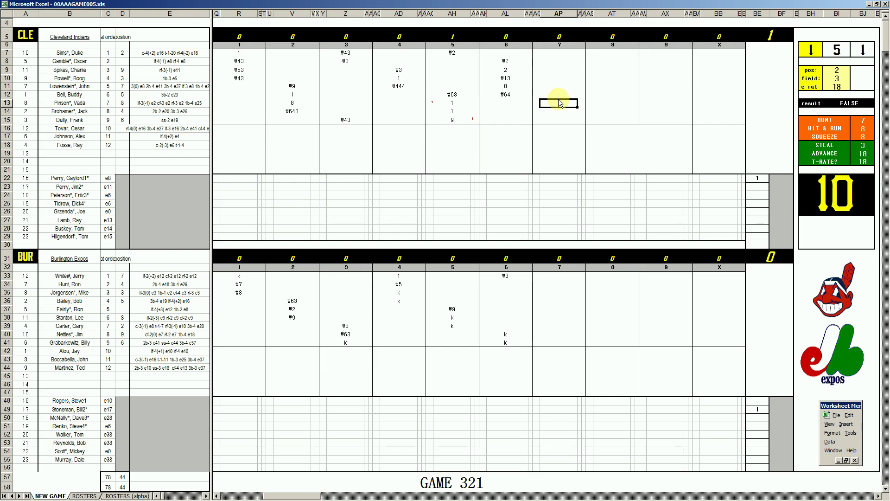
text(₩63)
key(Return)
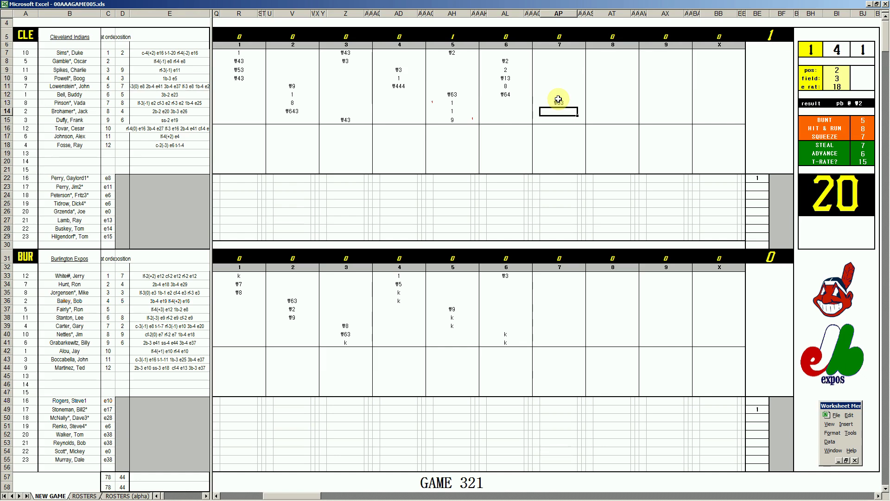
text(₩6)
key(Return)
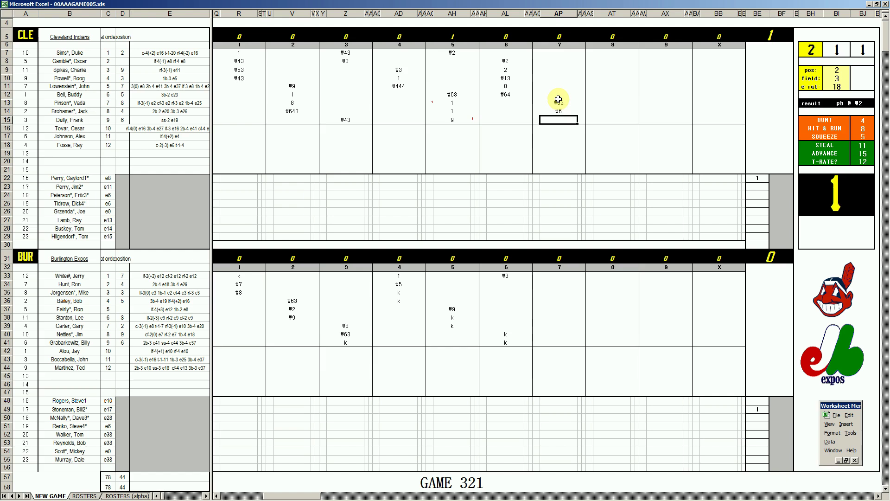
text(₩13)
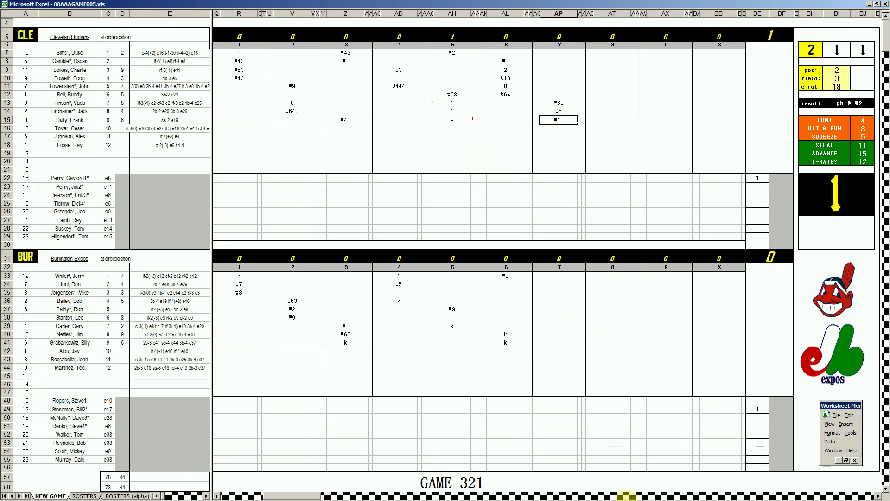
click(640, 495)
Play 'Sunset' with the volume slightly higher and shuffle on, then return to Excel
scroll(386, 255, down, 1)
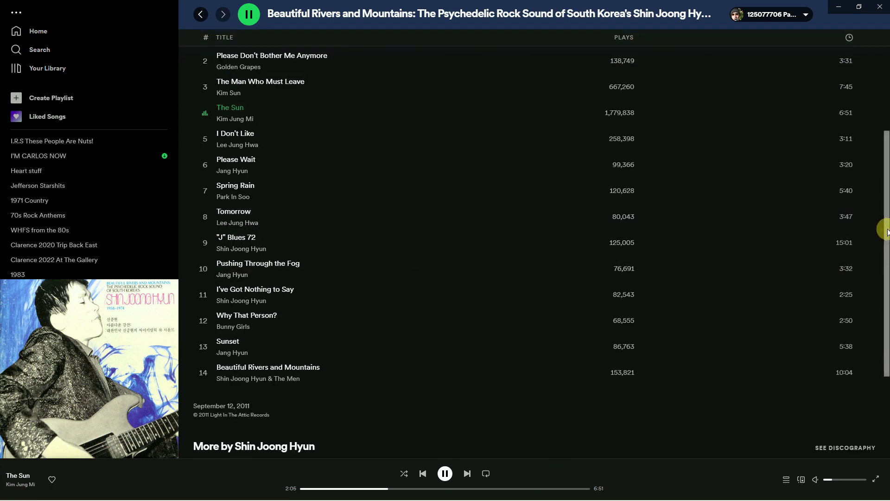
drag(884, 222, 884, 102)
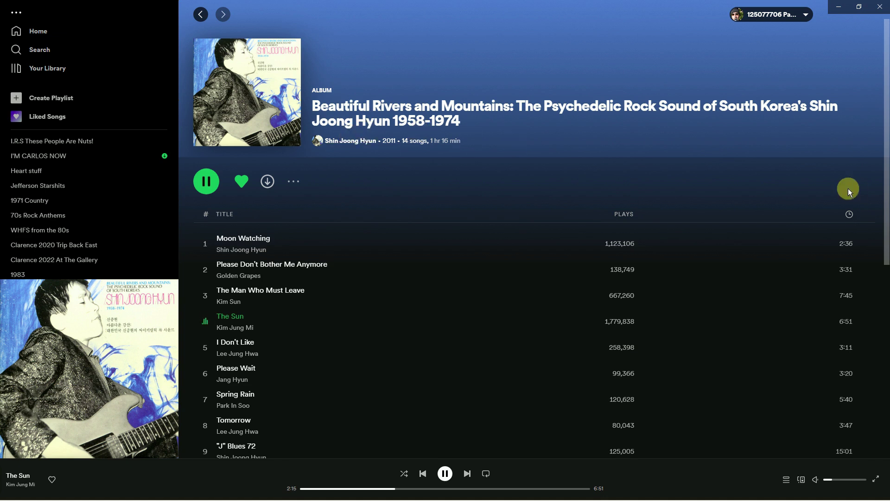
drag(887, 195, 880, 293)
click(205, 379)
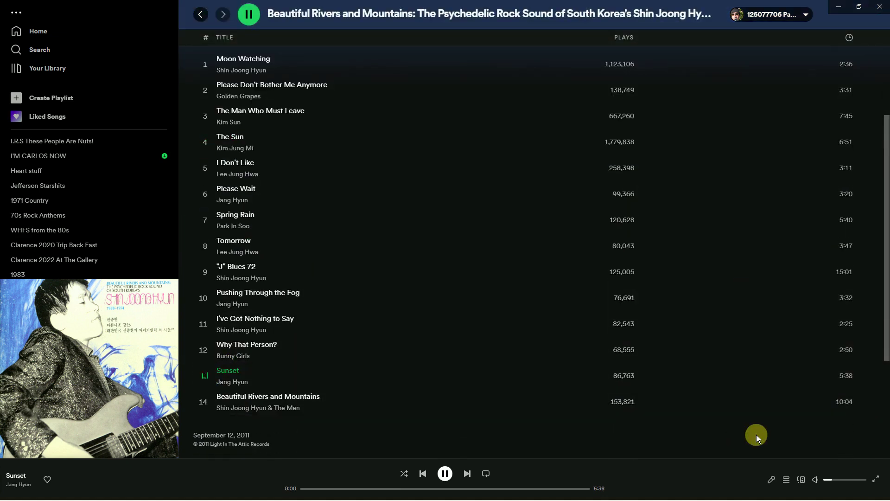
drag(829, 477, 840, 479)
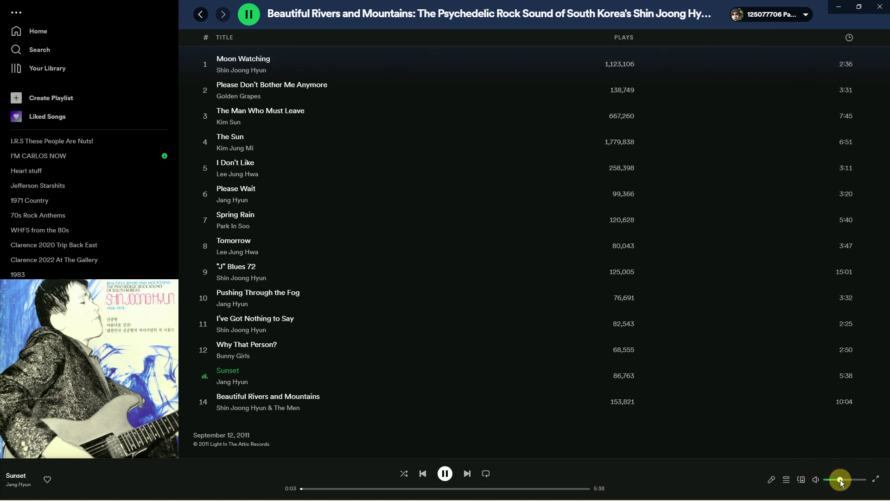
click(404, 473)
mouse_move(157, 498)
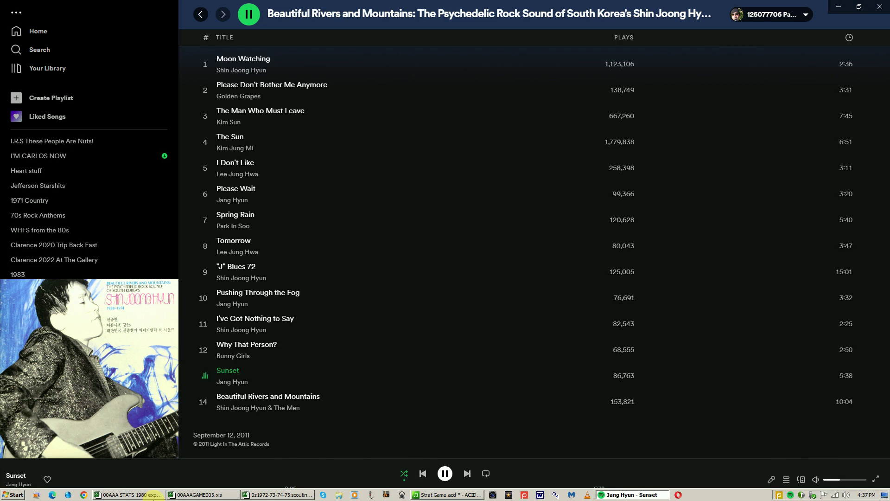
click(192, 495)
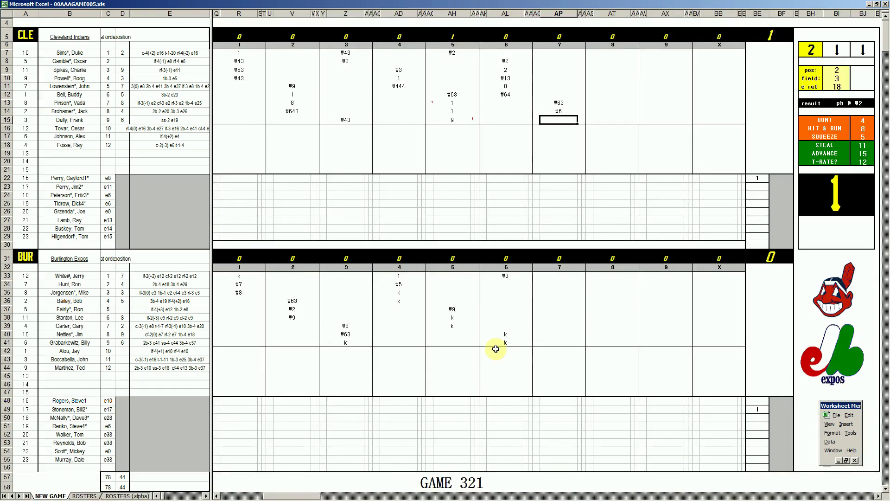
Score the Expos' seventh inning as #9, #9 and k
click(551, 284)
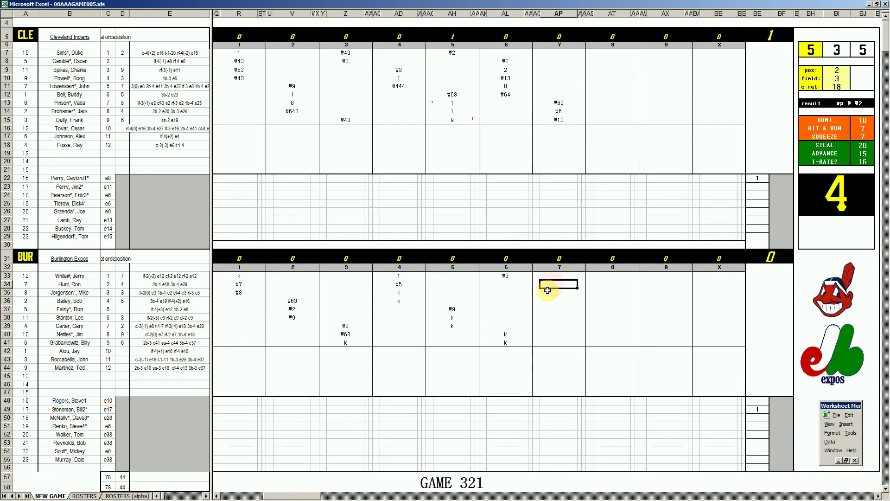
key(Down)
text(#9)
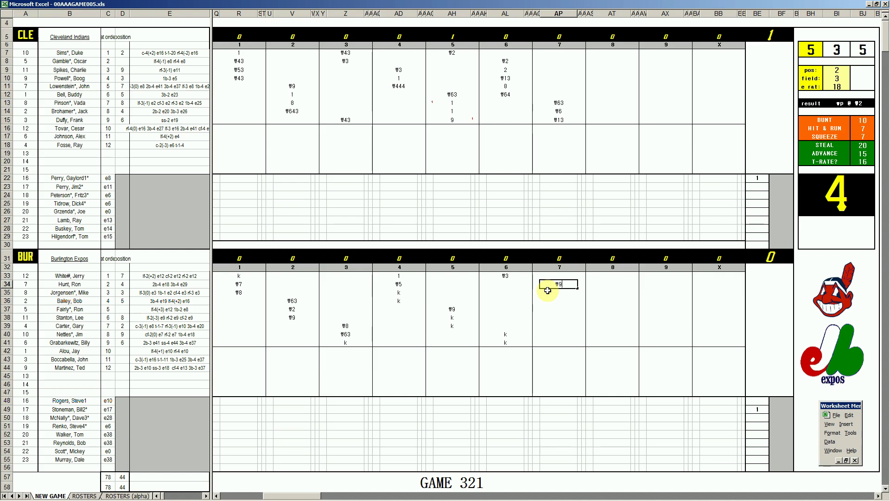
key(Return)
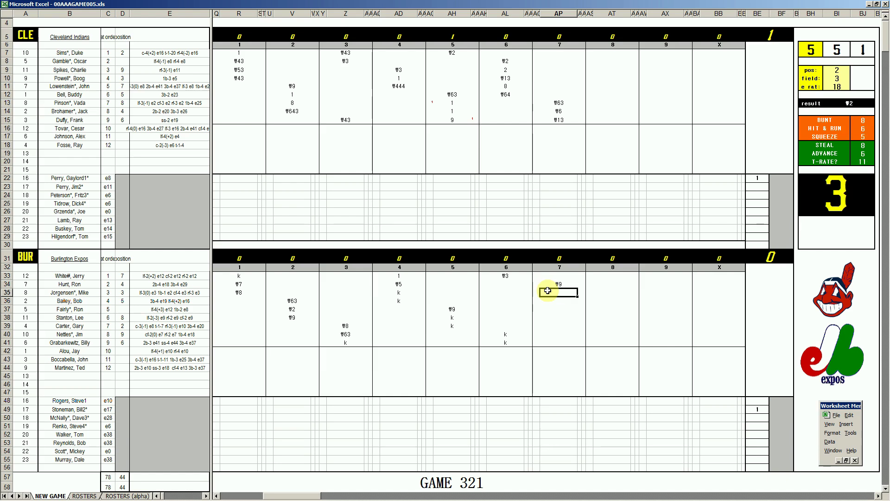
text(#9)
key(Return)
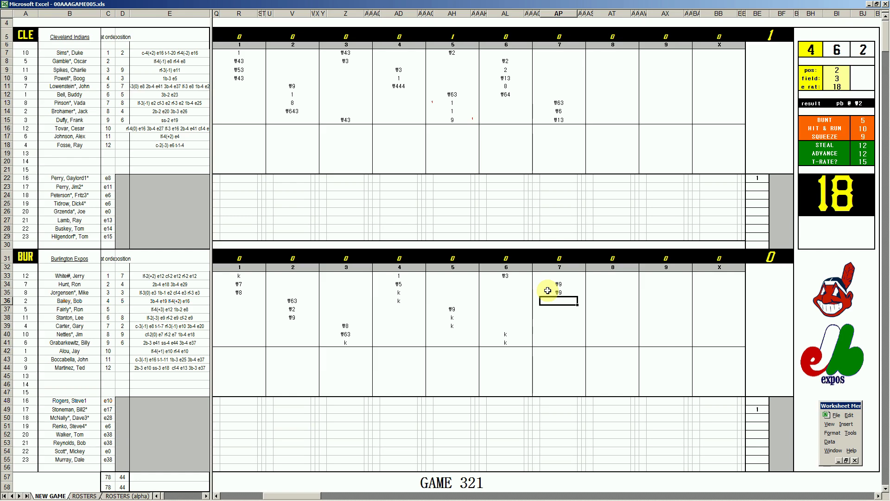
text(k)
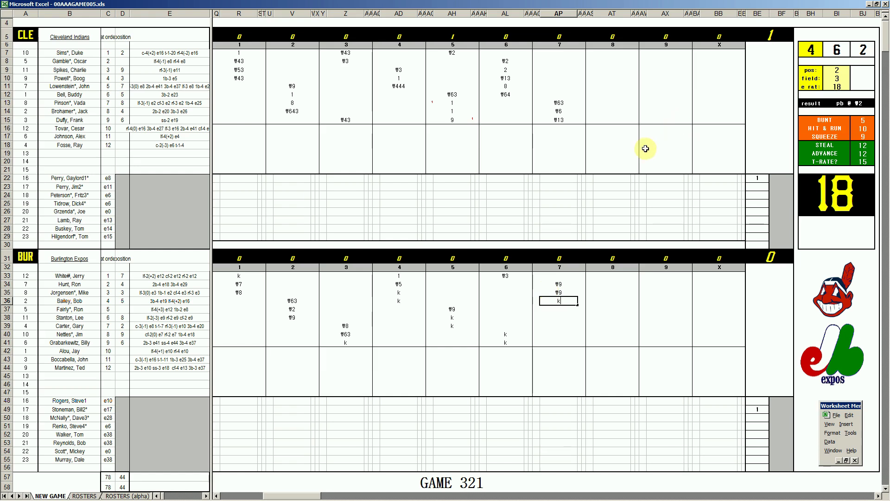
click(612, 144)
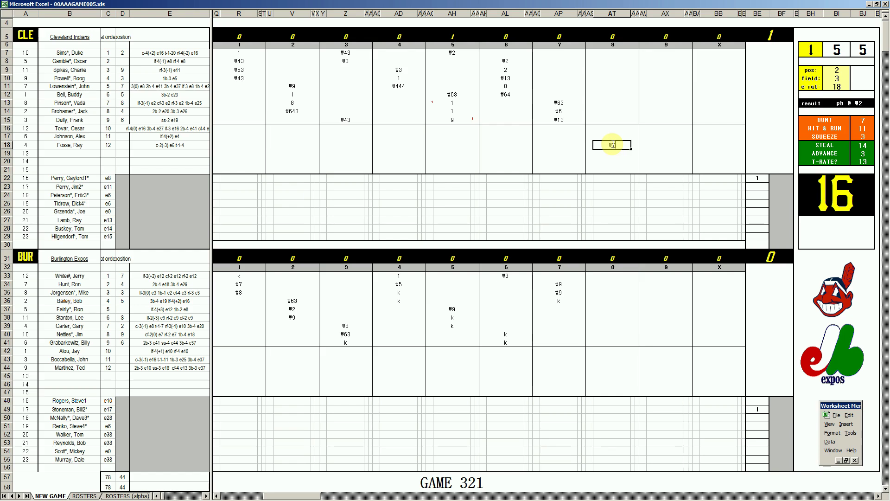
Enter #4 and 1 for the Indians' second and third batters in the 8th, with pos 1
key(Up)
key(Up)
key(Up)
key(Up)
key(Up)
key(Up)
key(Up)
key(Up)
key(Up)
key(Up)
key(Up)
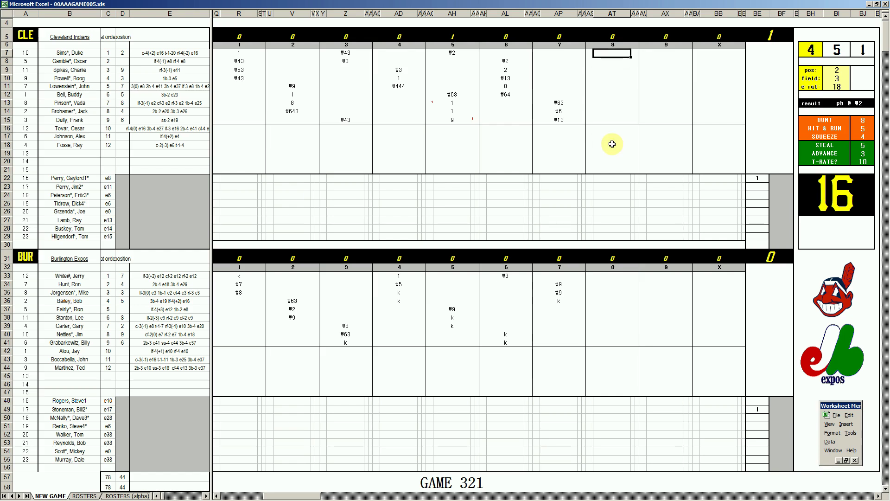
key(Down)
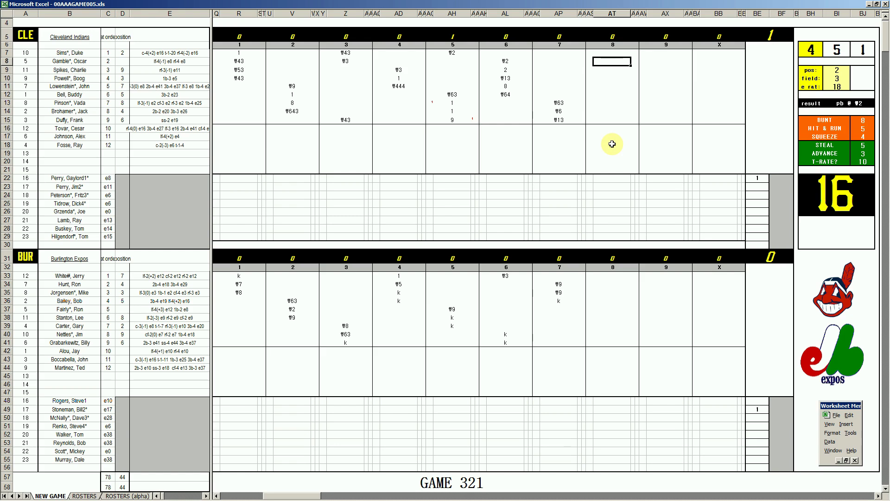
text(#4)
key(Return)
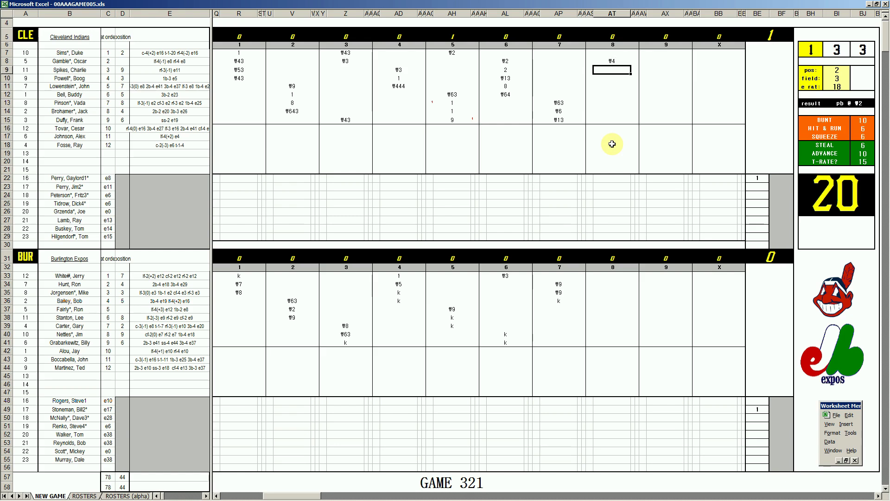
text(1)
key(Return)
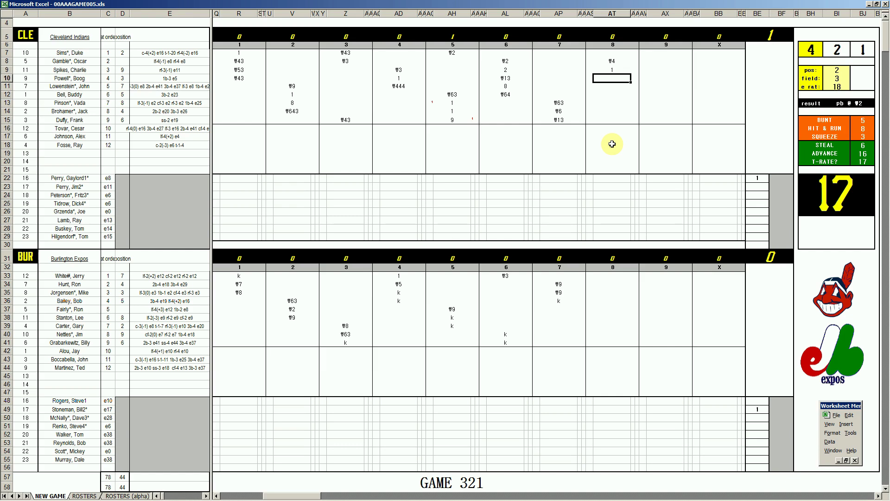
key(shift+Tab)
text(1)
key(Return)
click(613, 81)
Enter #16 for the Indians' fourth batter in the 8th and re-roll the dice
text(#15)
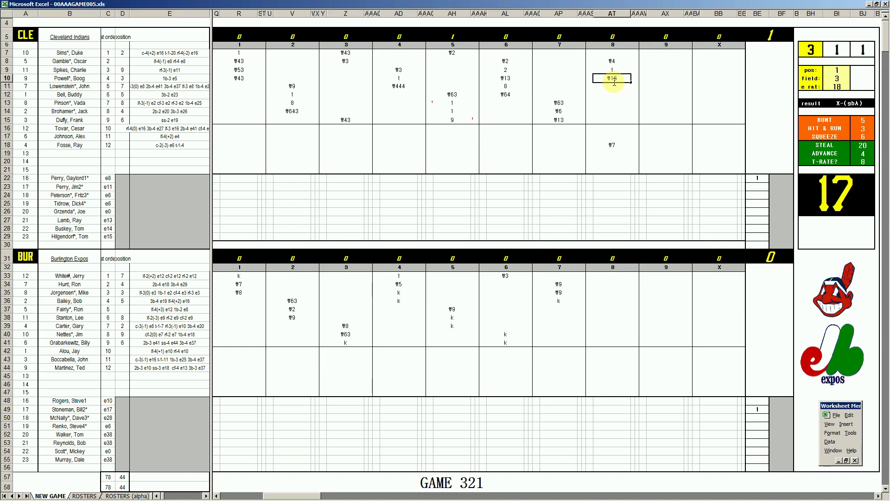
click(599, 310)
key(F9)
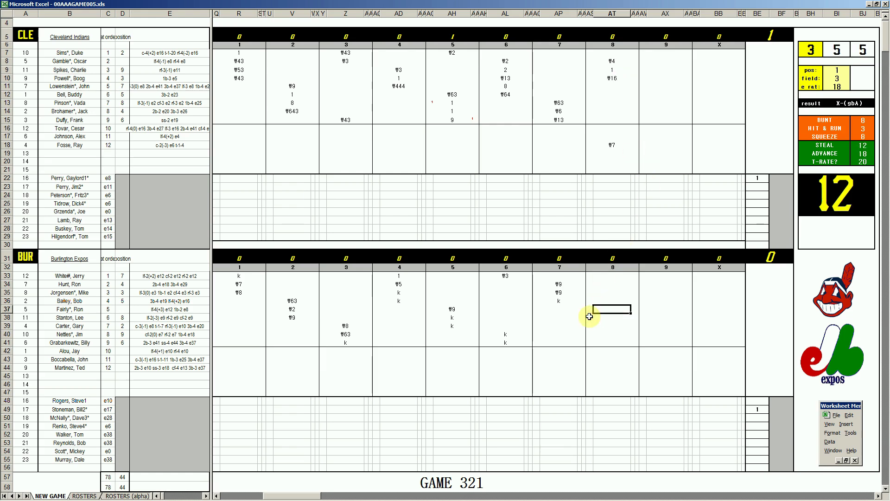
Score the Expos' 8th as #9, 1, #7, start a k, then switch to Spotify
text(#9)
key(Return)
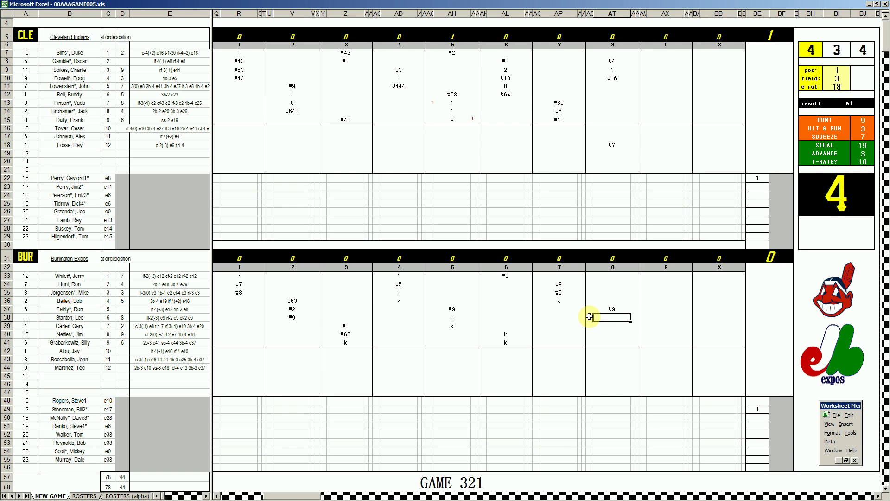
text(1)
key(Return)
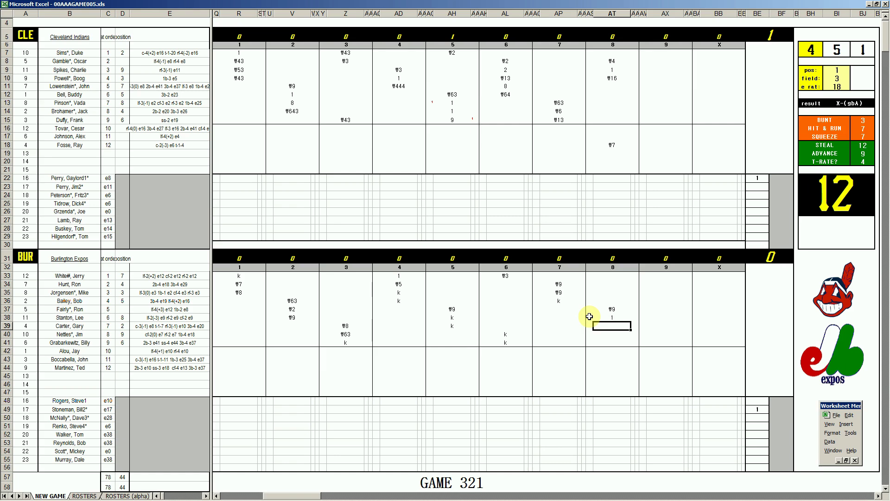
text(#7)
key(Return)
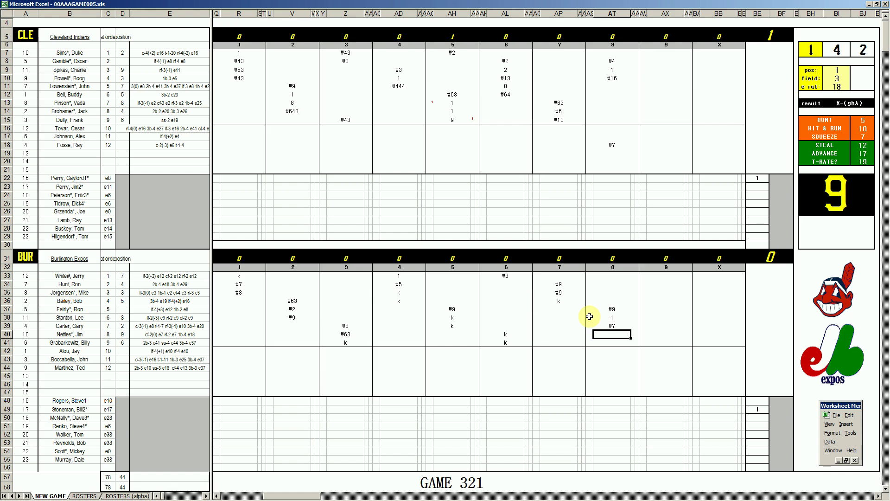
text(k)
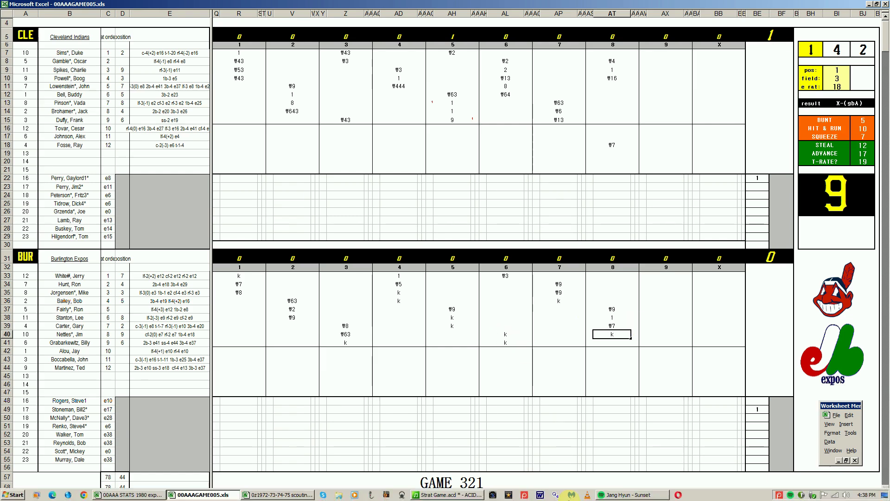
click(614, 495)
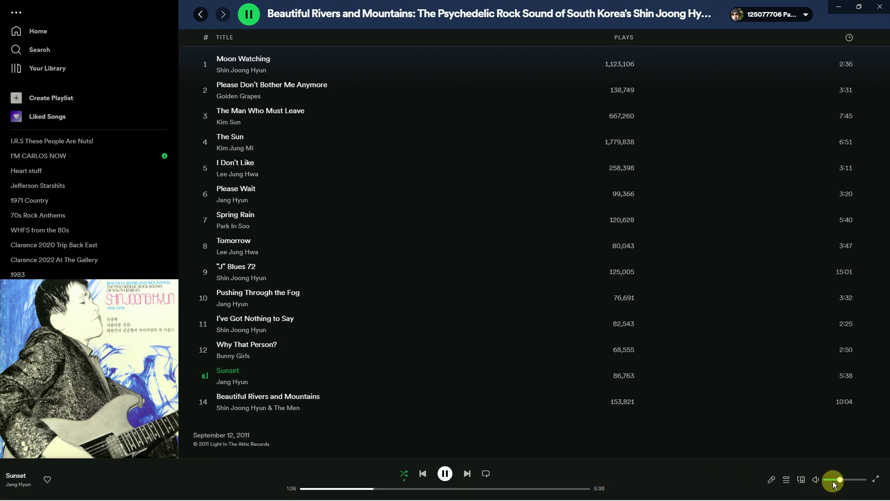
Nudge the Spotify volume slightly lower and go back to the Excel scoresheet
drag(835, 479, 835, 480)
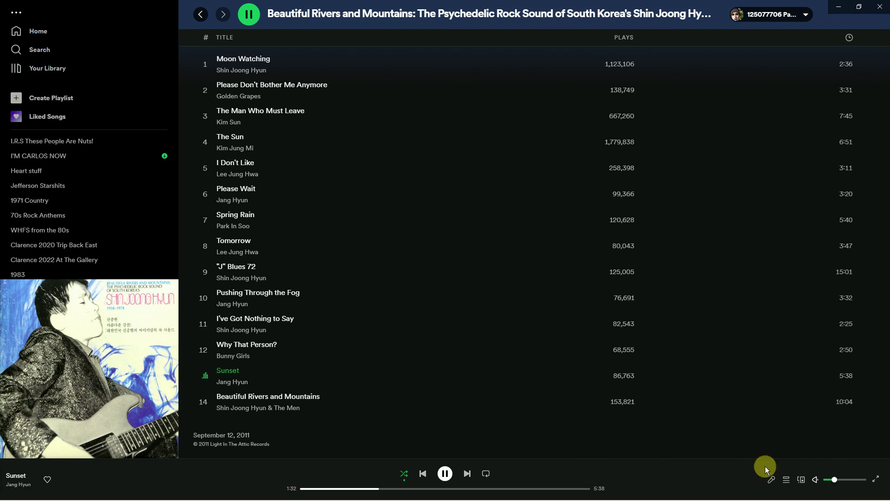
click(179, 496)
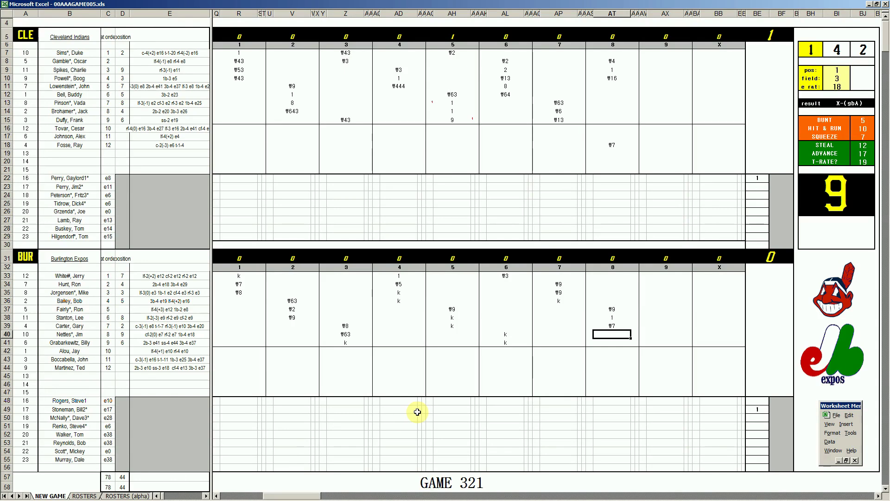
Close the Expos' 8th with a k and set the dice panel to pos 8, field 3
text(k)
click(649, 86)
key(Up)
key(Down)
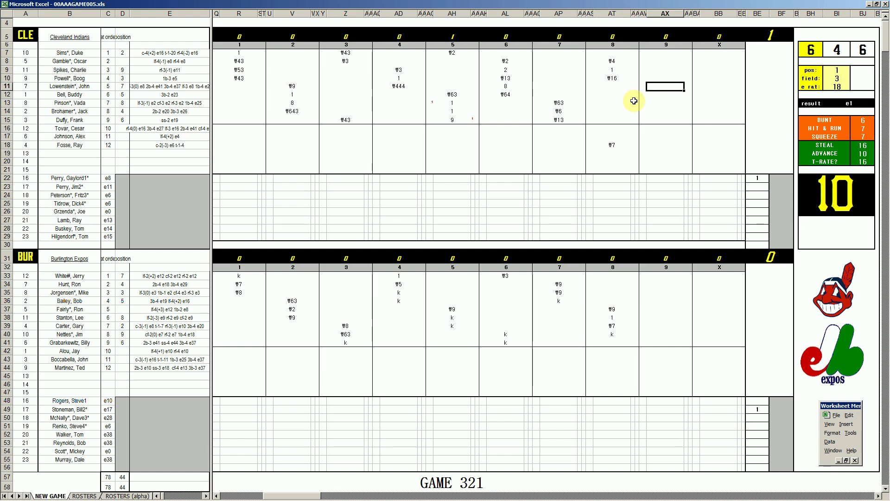
key(Tab)
text(8)
key(Return)
text(3)
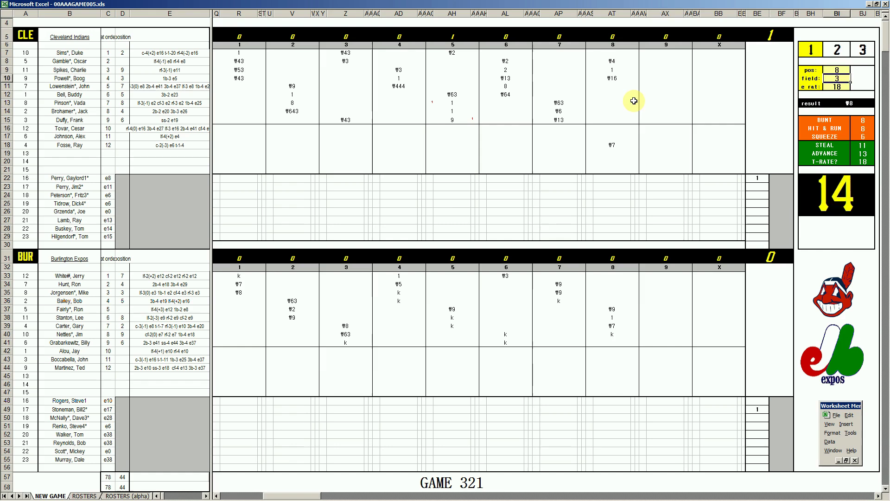
click(653, 84)
Score the Indians' ninth inning as #8, #3 and #63
text(#)
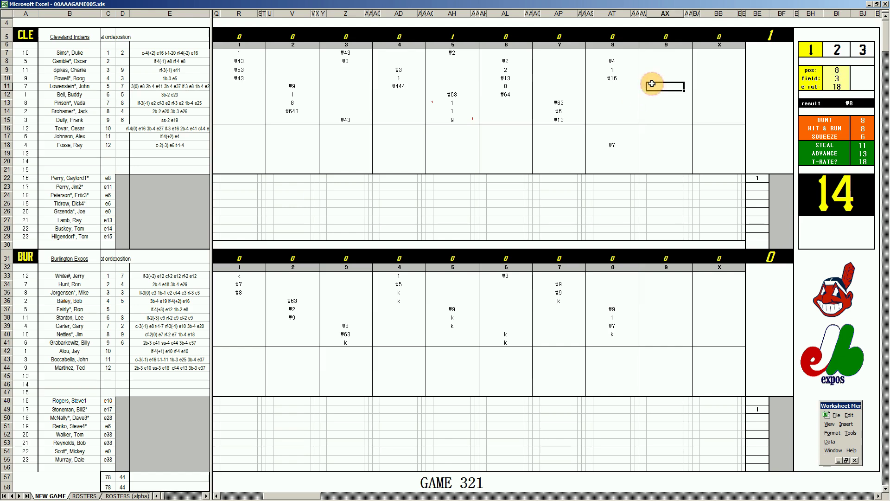
text(8)
key(Return)
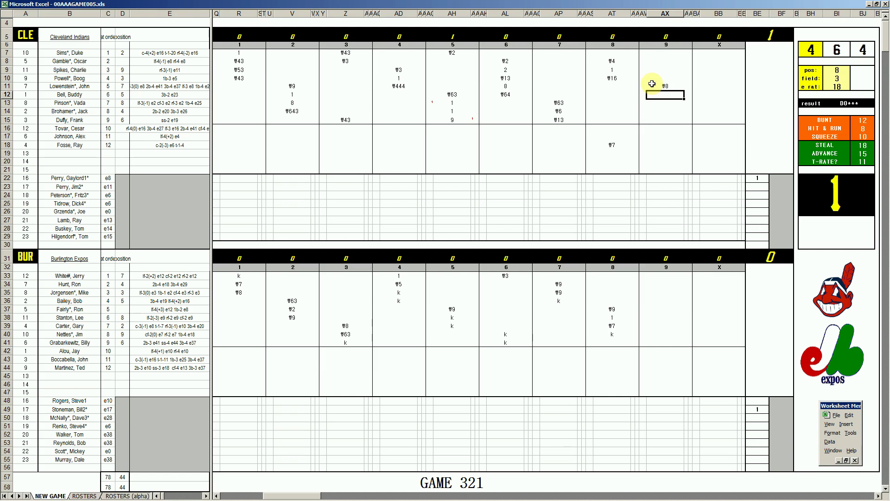
text(#3)
key(Return)
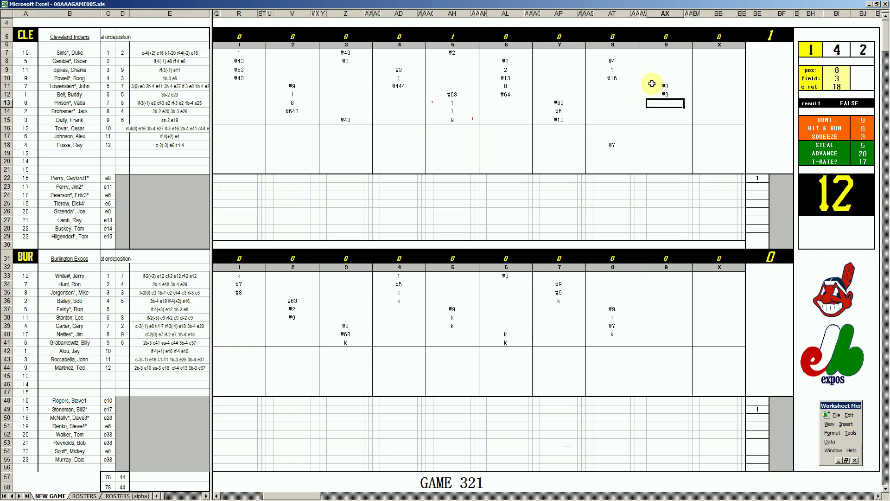
text(#63)
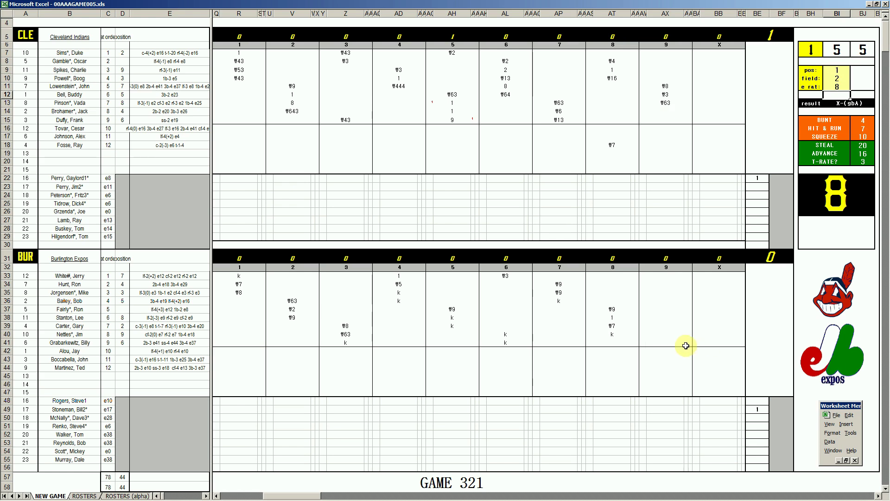
Enter #13 for the Expos' ninth hitter in the 9th inning and start an 8 for the leadoff batter
click(672, 351)
click(663, 340)
text(\13)
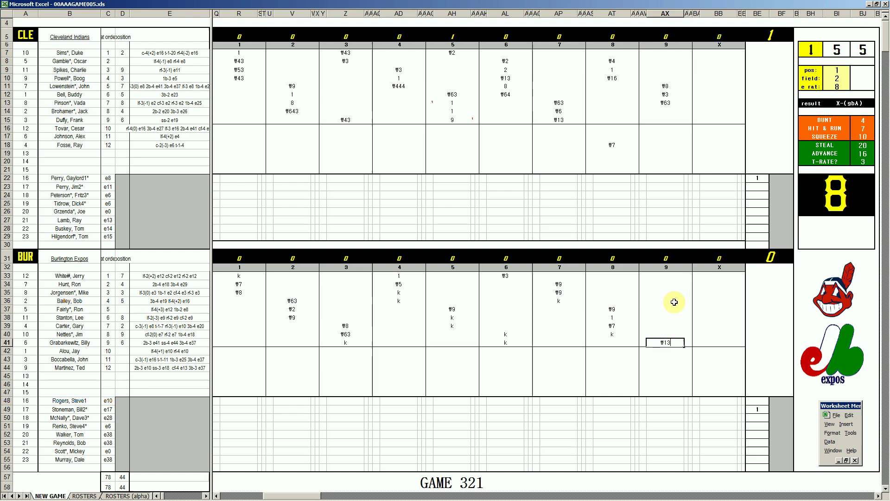
click(665, 277)
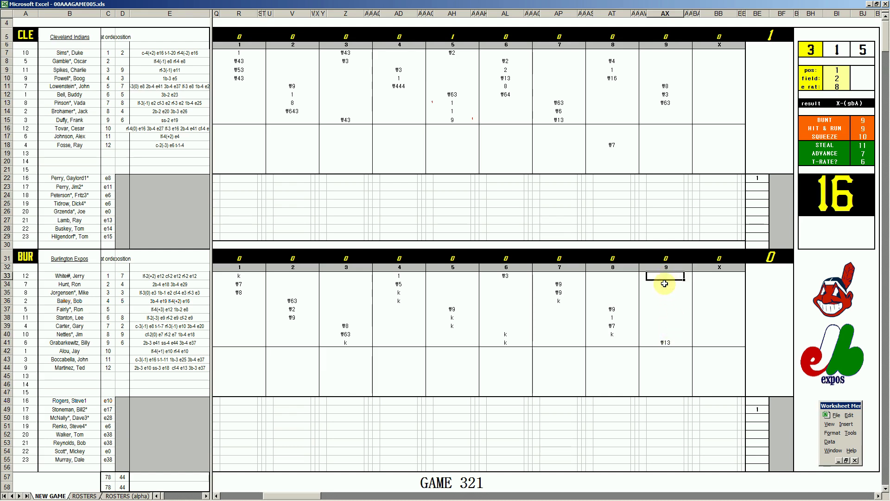
text(8)
Confirm the leadoff 8, then enter position 5 and error rating 23
key(Return)
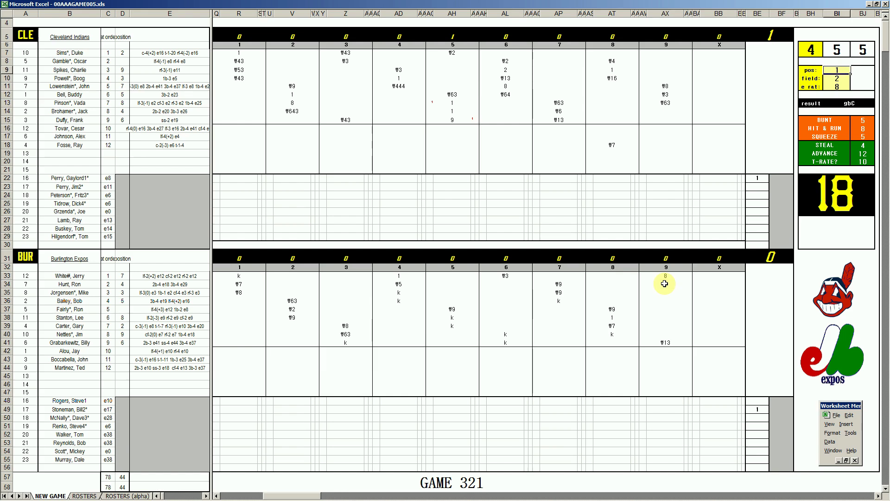
text(5)
key(Return)
key(Return)
text(23)
key(Return)
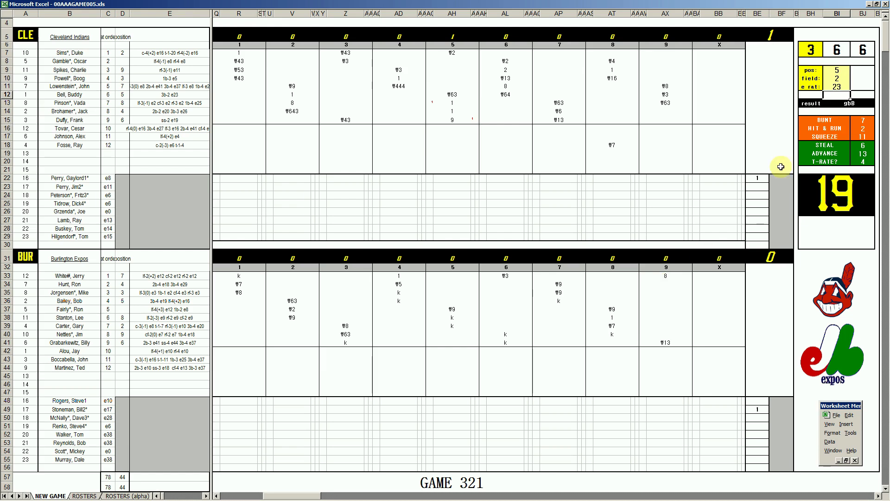
Record #54, 8 and #8 for the second through fourth Expos batters in the ninth
click(670, 282)
text(#54)
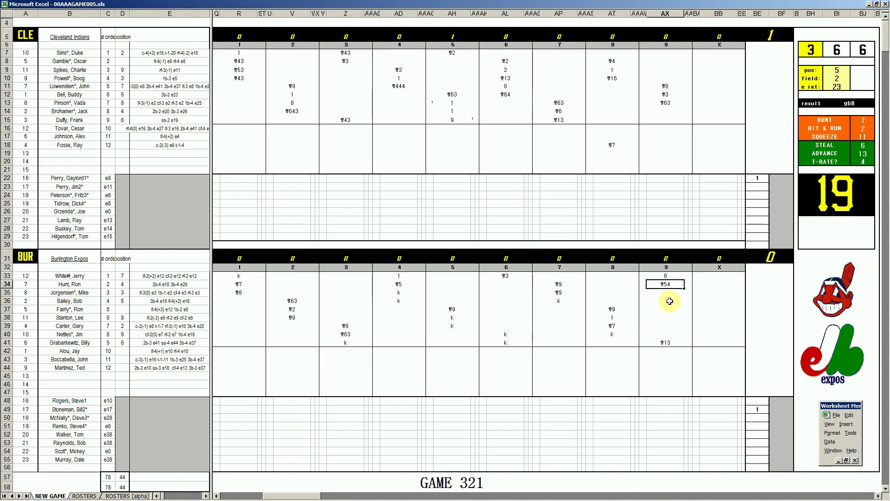
key(Return)
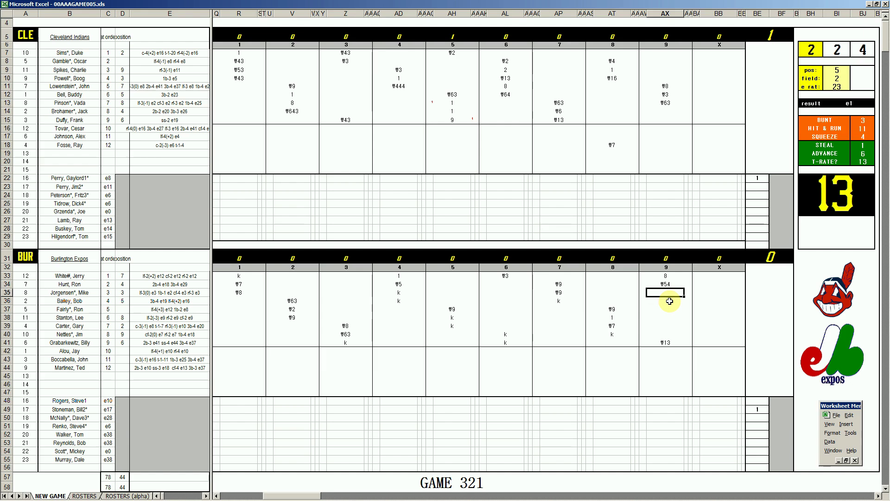
text(8)
key(Return)
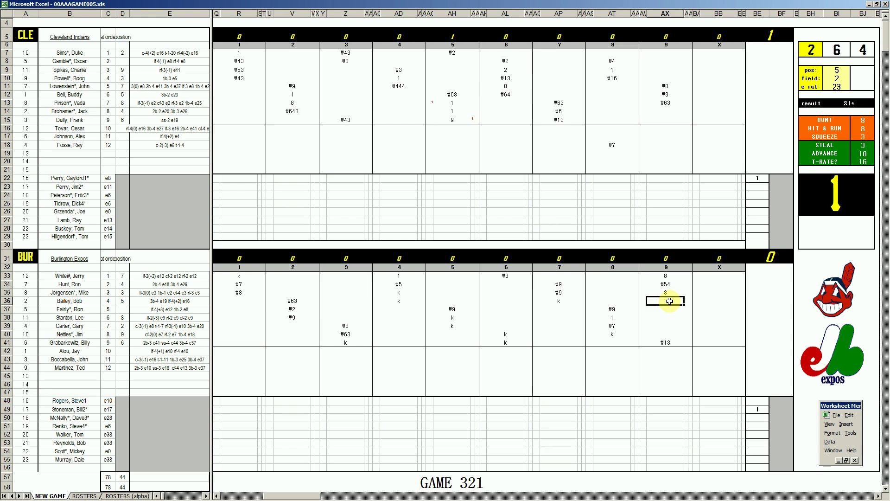
text(#8)
key(Return)
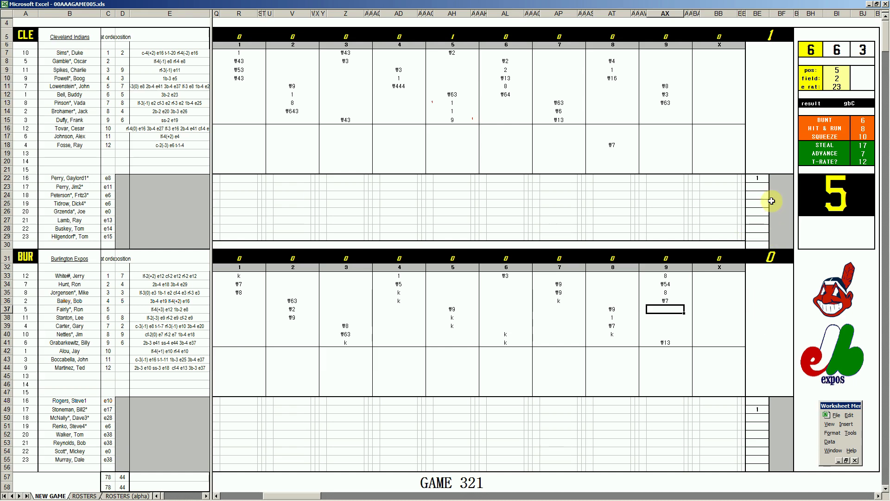
Enter 9 in BF22 and BF49 for both teams, then run the box-score macro
click(781, 181)
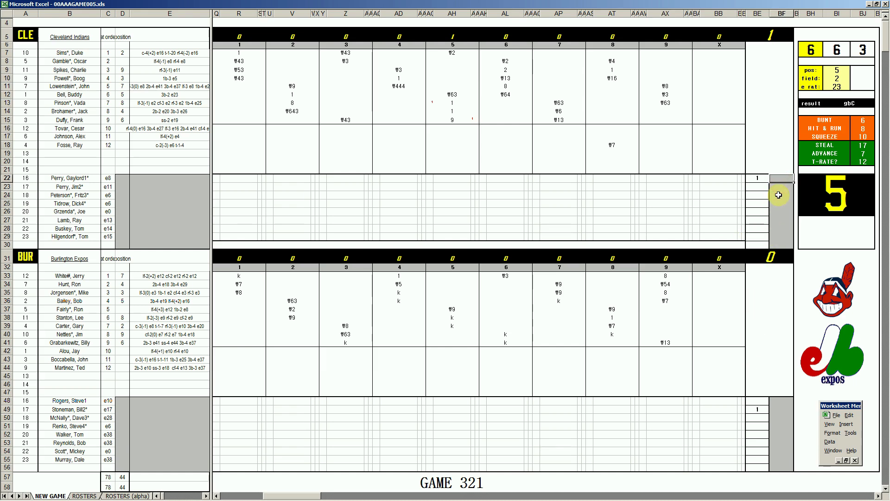
text(9)
key(Return)
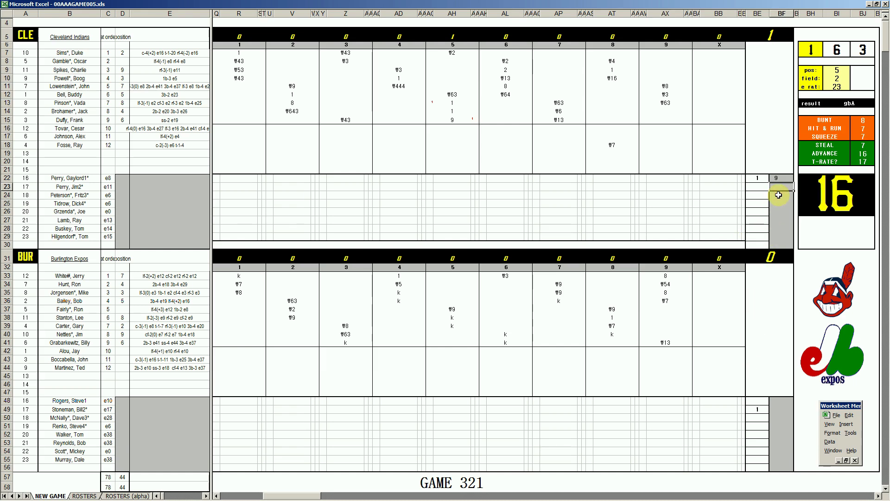
click(779, 410)
text(9)
key(Return)
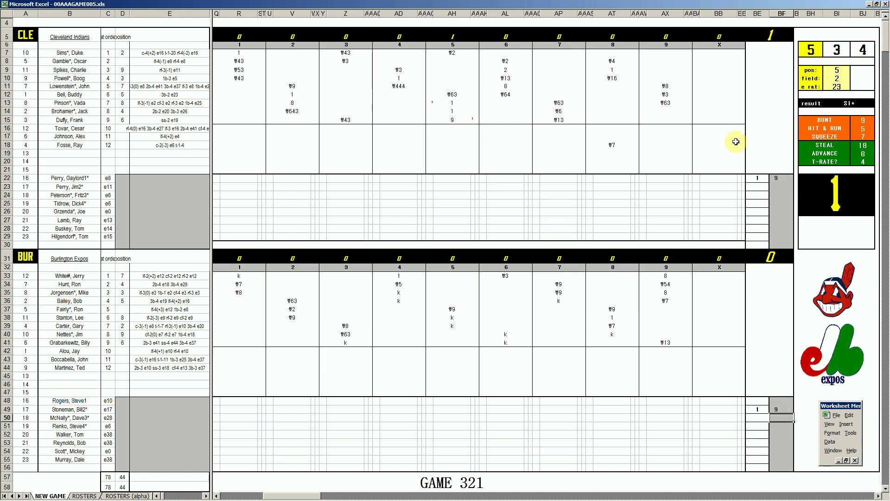
click(171, 427)
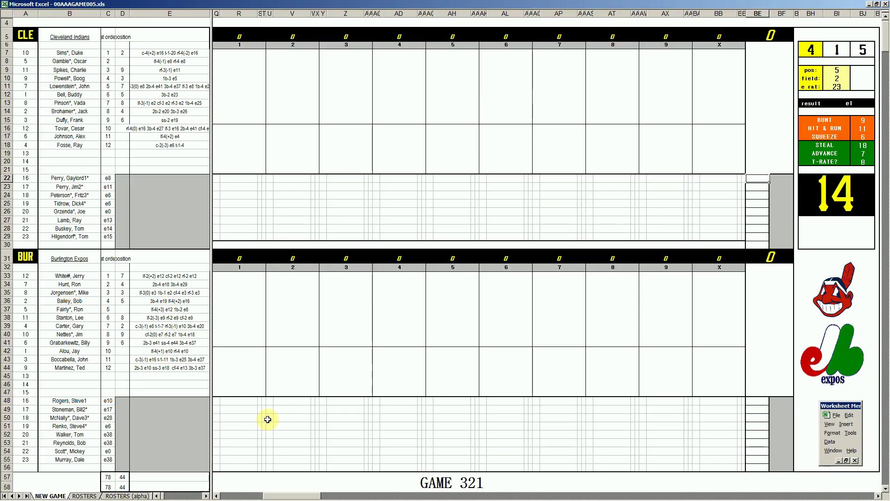
Fill in the Expos reliever's losing pitching line in row 49 with values 1, 7, 1, 1, 2, 1
mouse_move(285, 497)
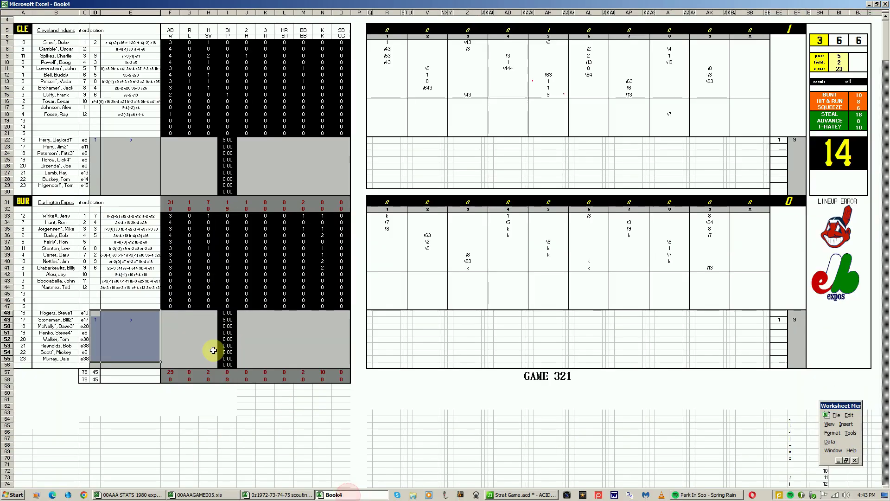
click(151, 326)
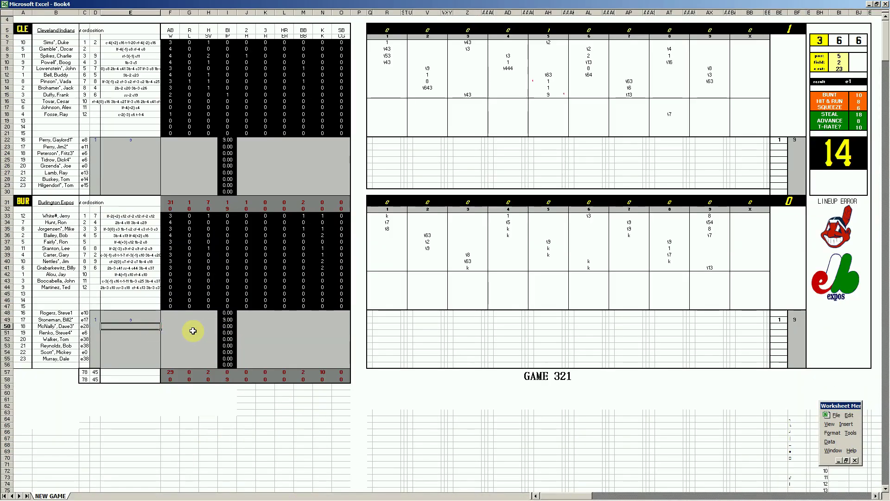
key(Up)
key(Right)
key(Right)
text(1)
key(Right)
key(Right)
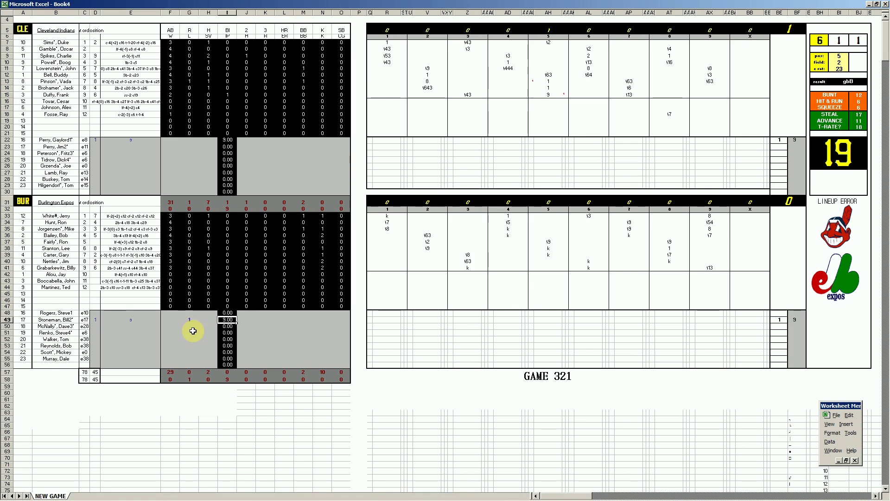
key(Right)
text(7)
key(Right)
text(1)
key(Right)
text(1)
key(Right)
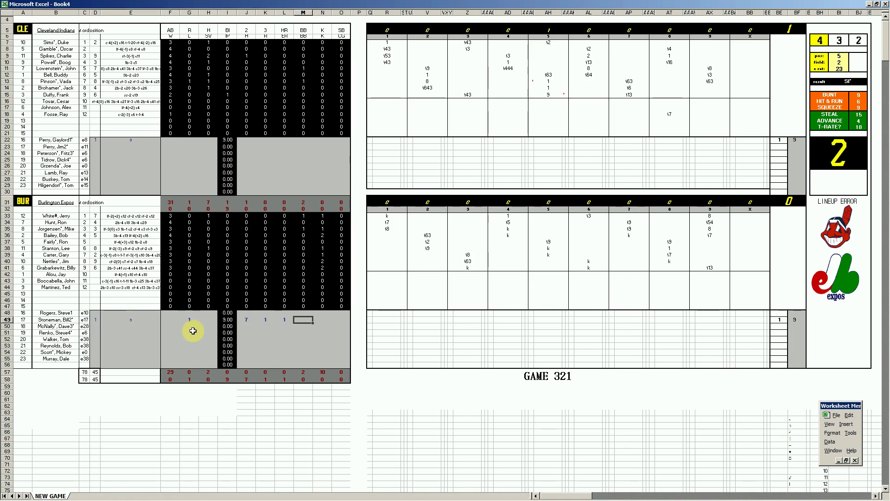
text(2)
key(Right)
key(Right)
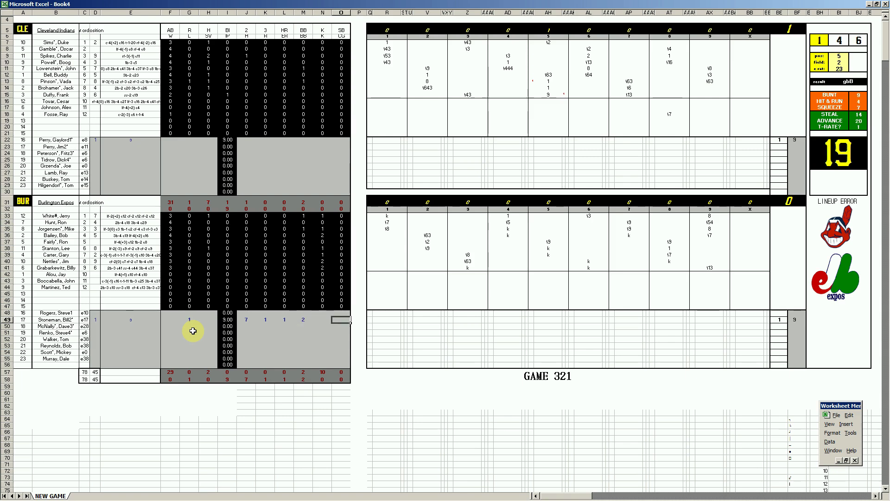
text(1)
Fill in the Cleveland starter's winning pitching line in row 22 with values 1, 2, 2, 10, 1
key(Left)
key(Left)
key(Left)
key(Left)
key(Left)
key(Left)
key(Left)
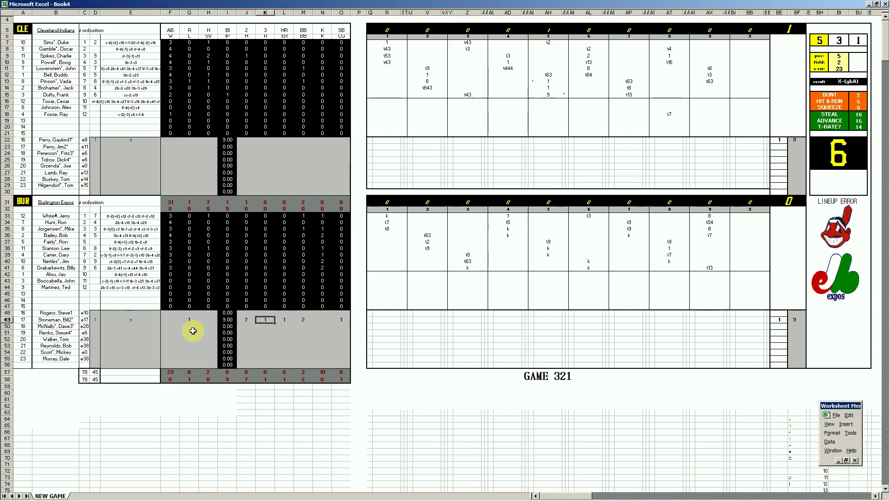
key(Left)
key(Up)
key(Up)
key(Up)
key(Up)
key(Up)
key(Up)
key(Up)
key(Up)
key(Up)
key(Up)
key(Up)
key(Up)
key(Up)
key(Up)
key(Up)
key(Up)
key(Up)
key(Up)
key(Up)
key(Up)
key(Up)
key(Up)
key(Up)
key(Up)
key(Left)
key(Up)
text(1)
key(Right)
key(Right)
key(Right)
key(Right)
text(2)
key(Right)
key(Right)
key(Right)
text(2)
key(Right)
text(10)
key(Right)
text(1)
key(Down)
key(Left)
key(Left)
key(Left)
key(Left)
key(Left)
key(Left)
key(Left)
key(Left)
key(Left)
key(Down)
key(Down)
key(Down)
key(Right)
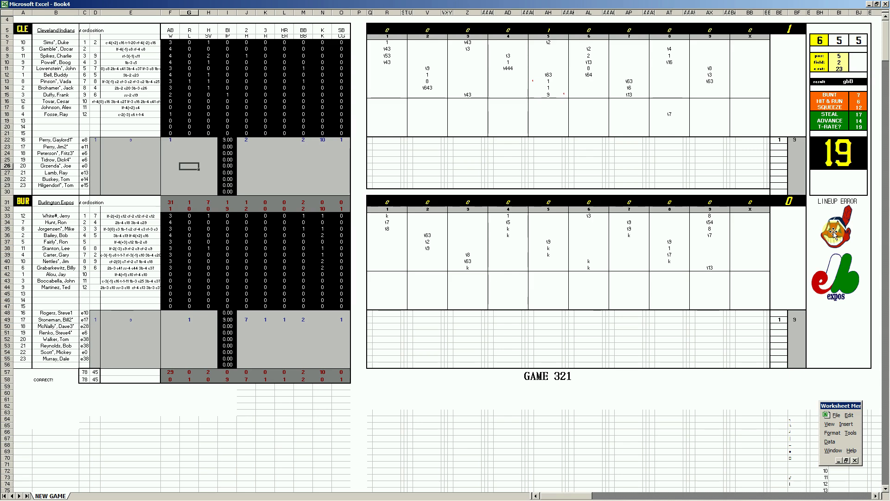
Close the Game 321 workbook 55burcle.xls window from the taskbar
click(833, 233)
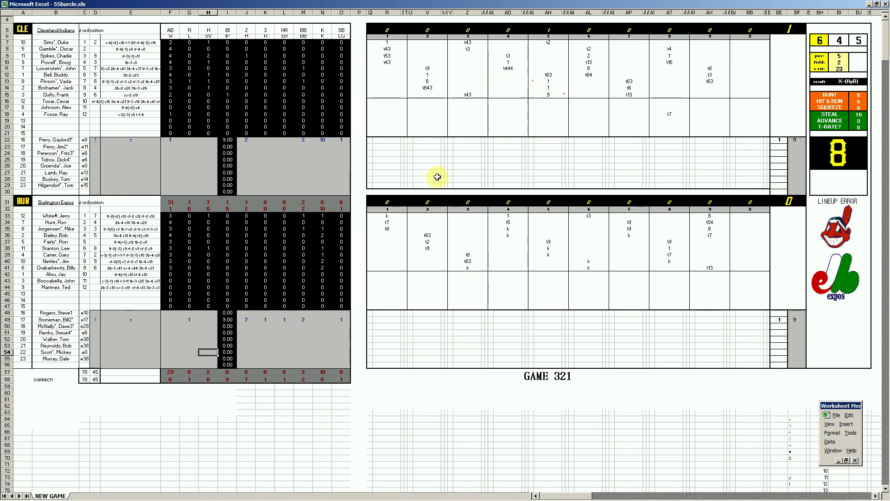
click(218, 495)
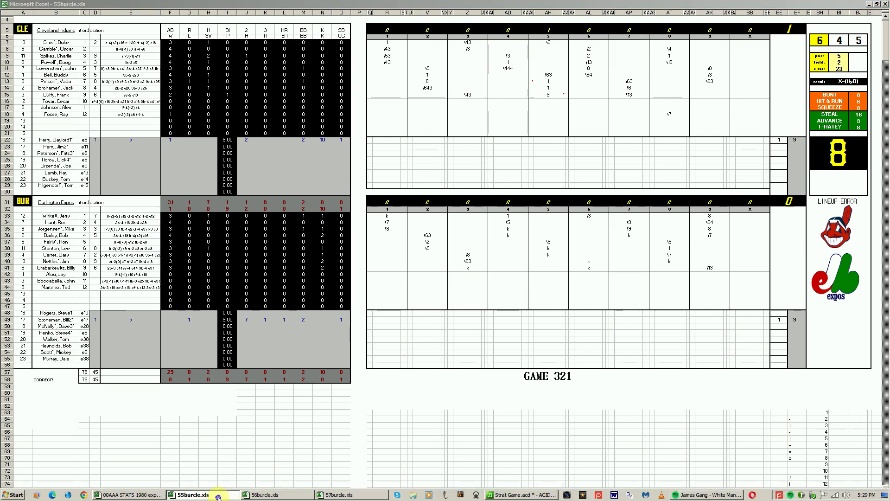
right_click(218, 496)
click(200, 476)
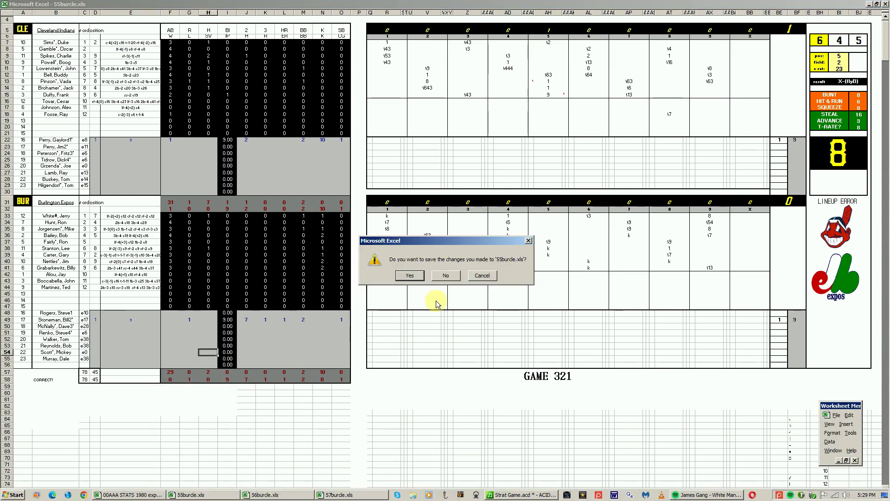
Discard 55burcle.xls changes, then check pitcher innings and scorecard entries in 56burcle.xls
click(453, 277)
click(209, 497)
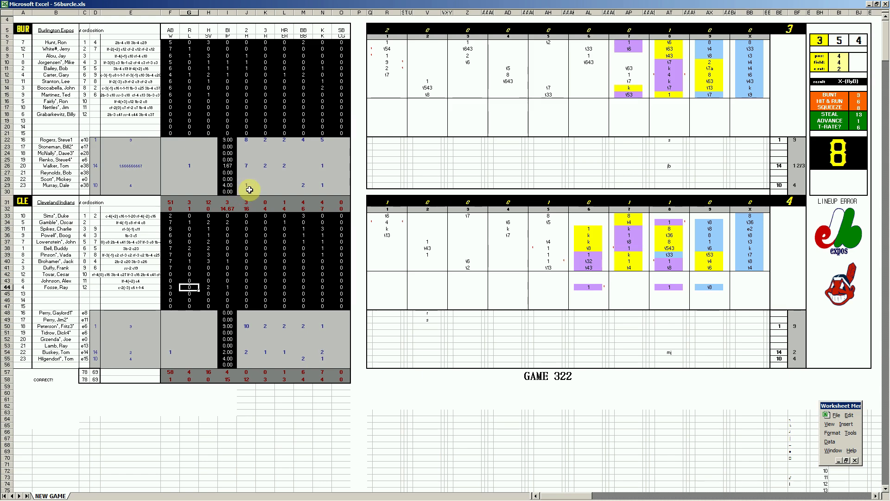
click(229, 358)
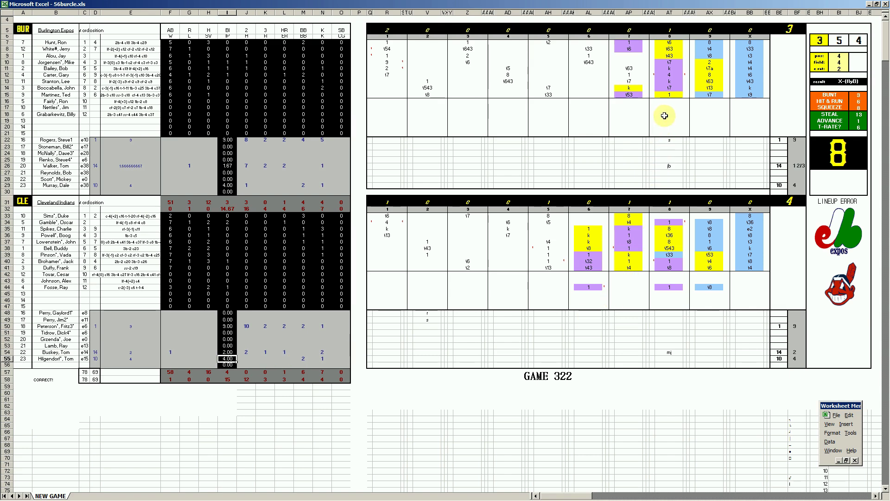
click(668, 75)
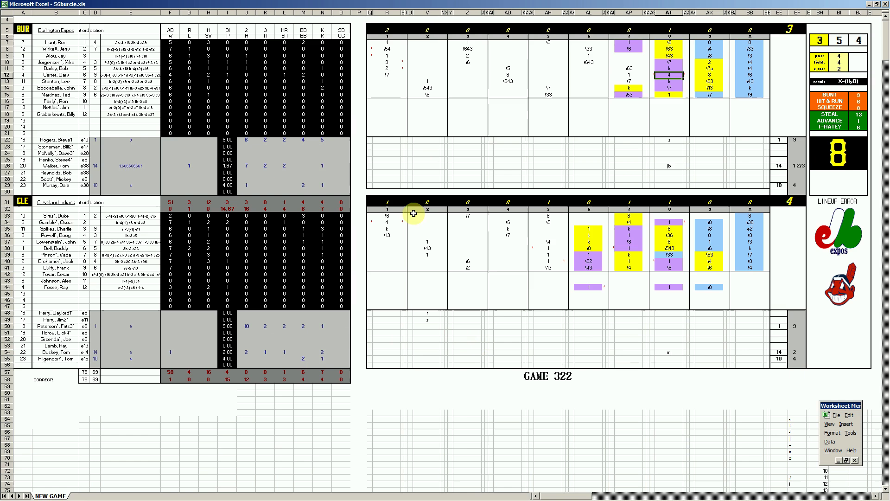
click(593, 288)
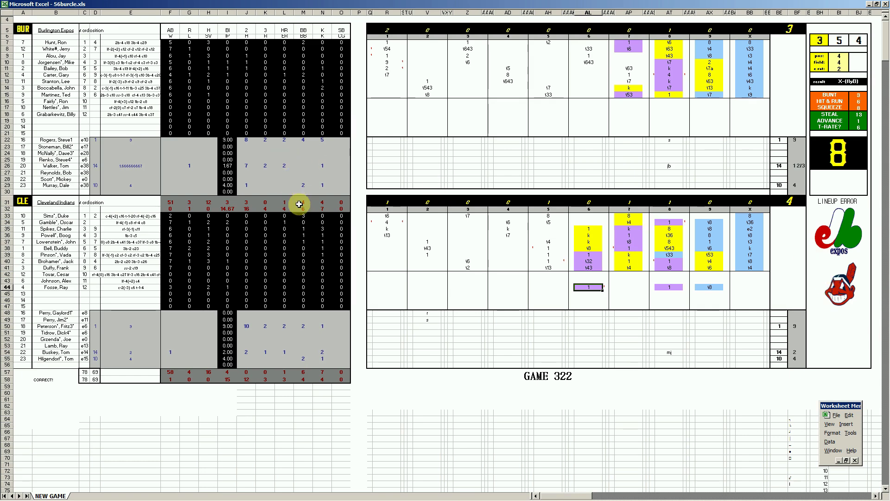
Close the Game 322 workbook 56burcle.xls window
mouse_move(227, 497)
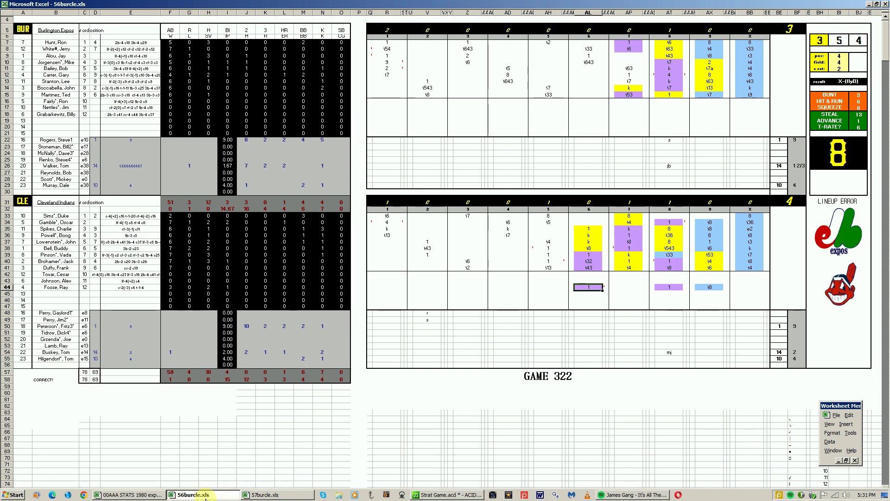
right_click(194, 494)
click(190, 478)
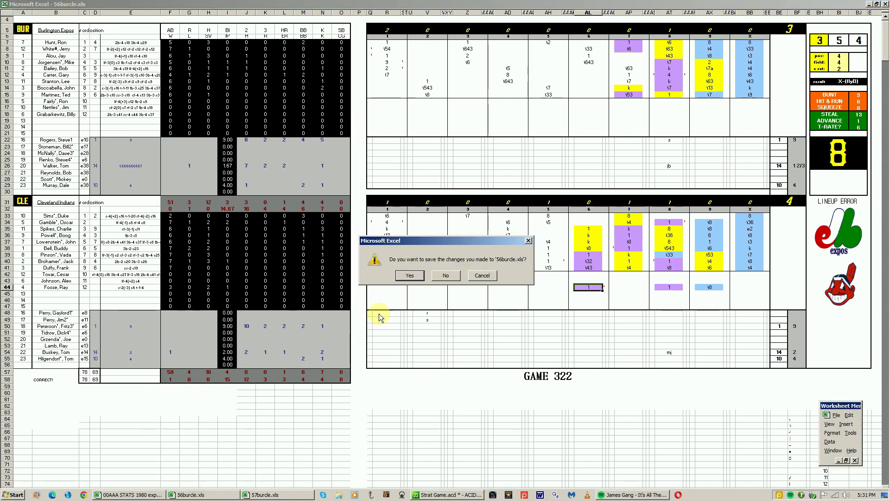
Discard 56burcle.xls changes and step through Cleveland's Game 323 ninth-inning entries
click(453, 277)
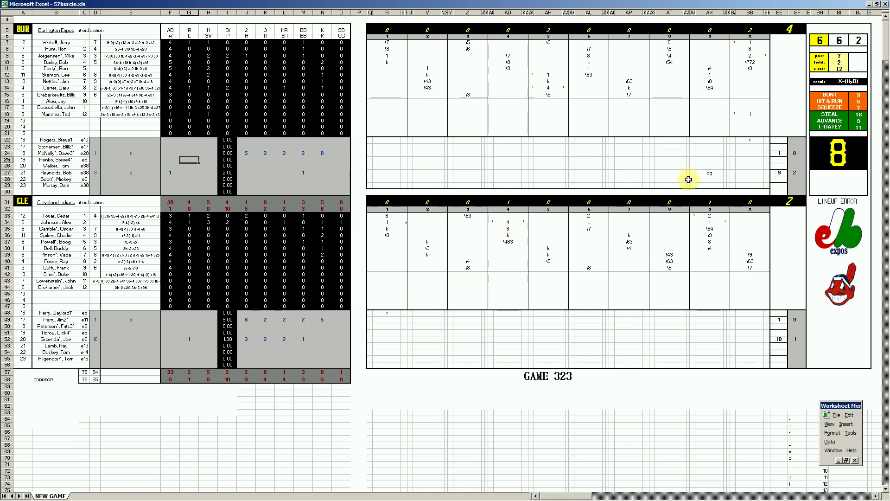
click(711, 215)
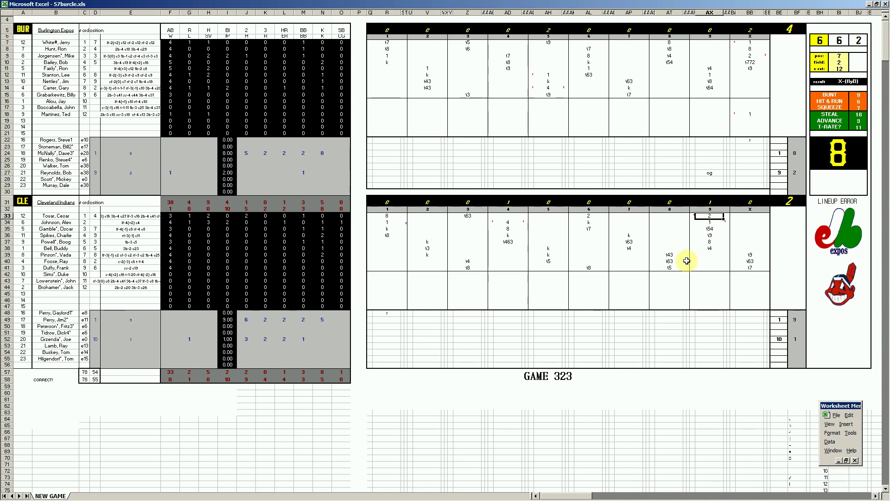
click(709, 229)
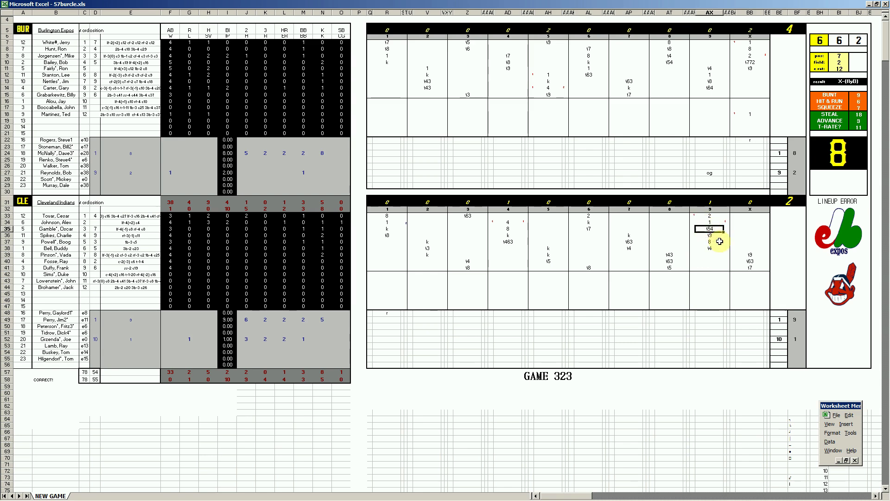
click(710, 234)
click(713, 241)
click(708, 247)
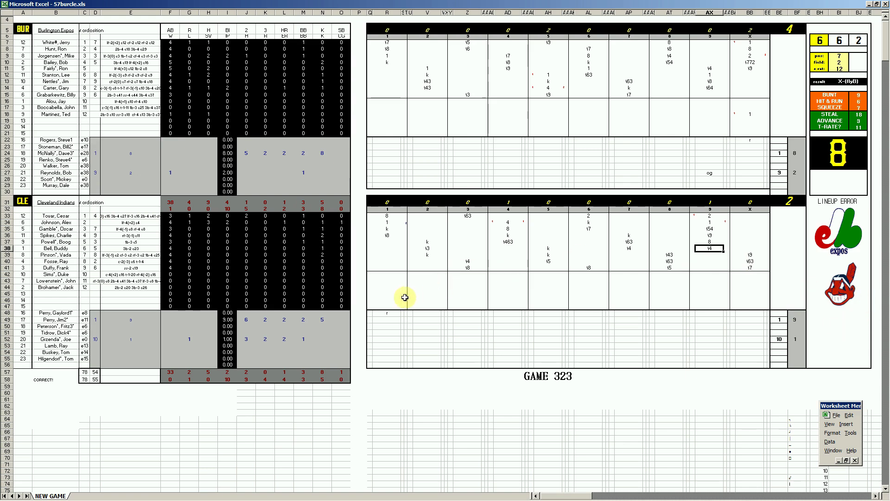
Close 57burcle.xls without saving, returning to the 00AAA STATS workbook
mouse_move(217, 496)
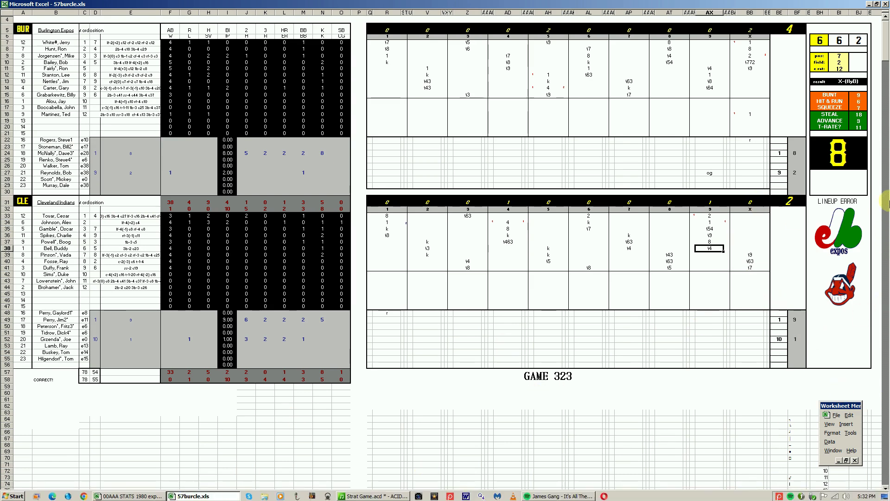
click(204, 493)
click(464, 401)
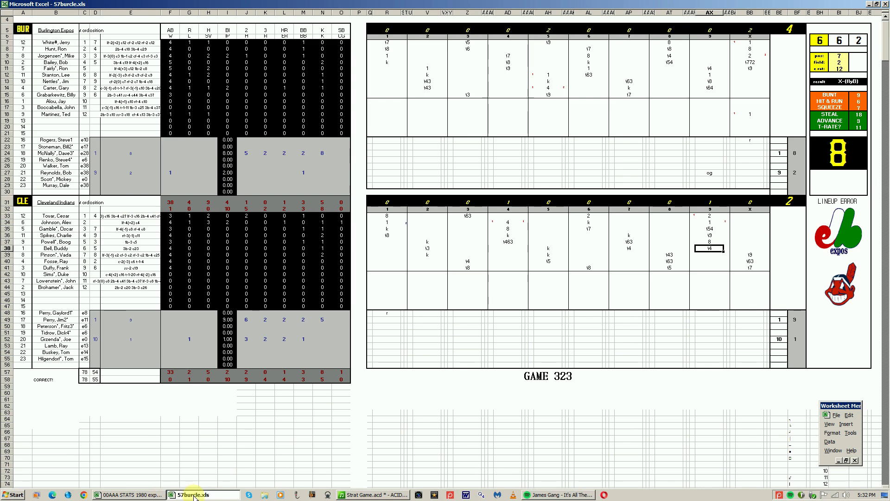
click(194, 495)
right_click(194, 495)
click(205, 479)
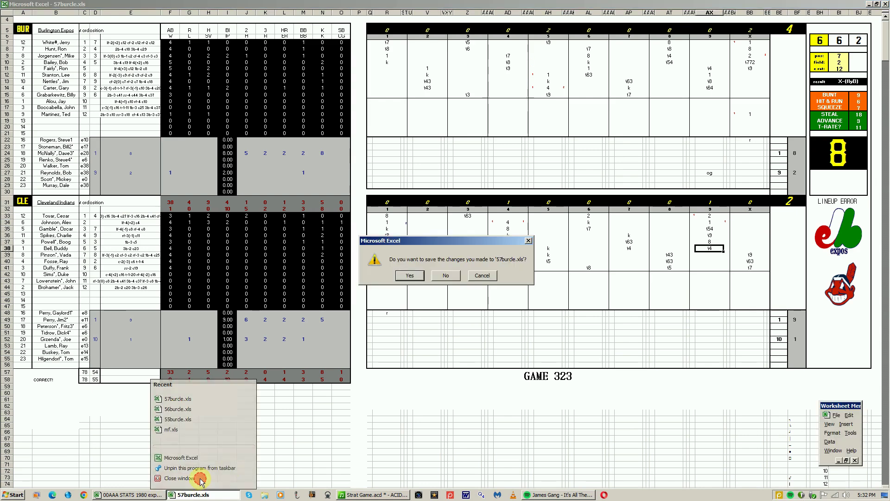
click(446, 276)
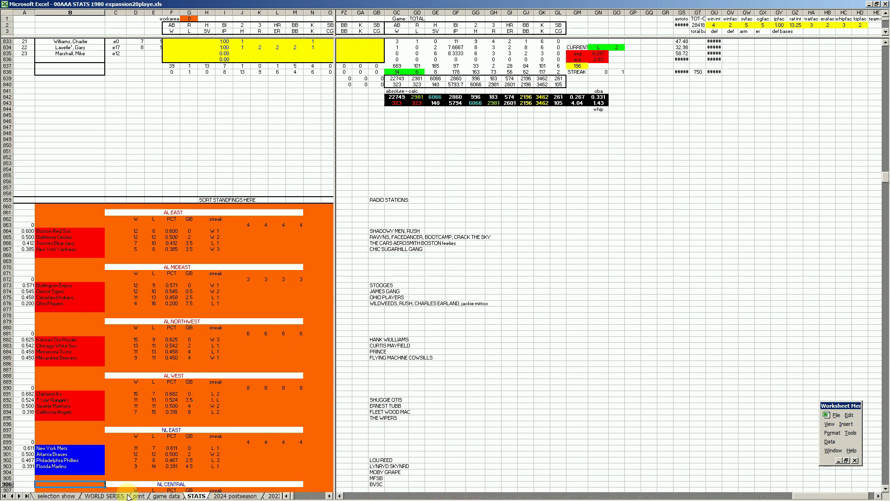
On the print sheet, highlight the Expos' 12–9 record and Cleveland's 11–13, .458, 2 1/2 GB line
click(128, 496)
click(187, 234)
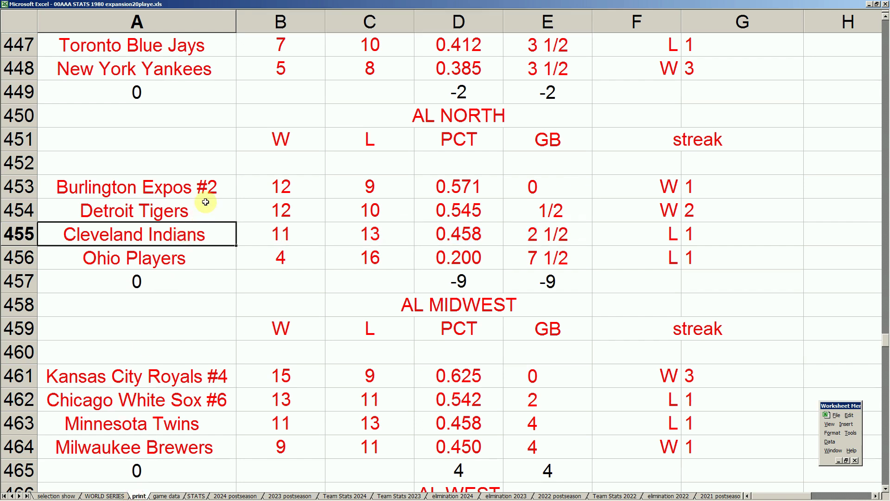
click(216, 187)
drag(217, 187, 362, 185)
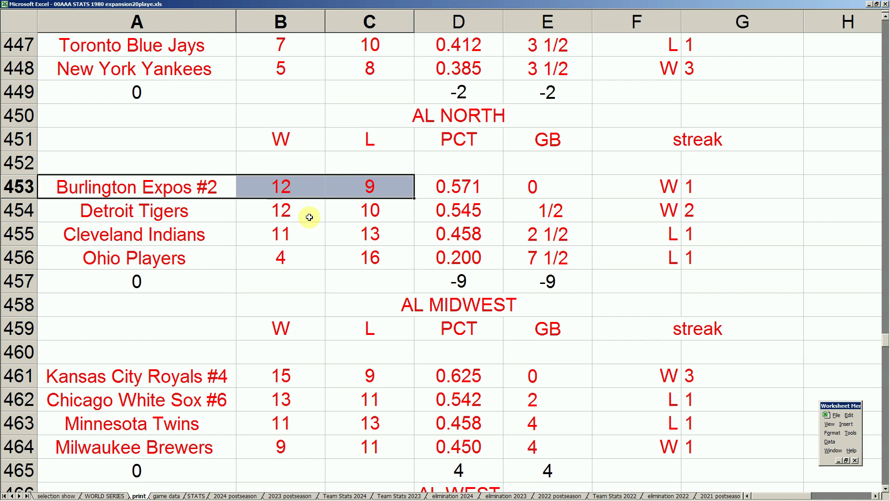
click(529, 208)
mouse_move(213, 234)
mouse_down()
mouse_move(204, 233)
mouse_move(524, 232)
mouse_up()
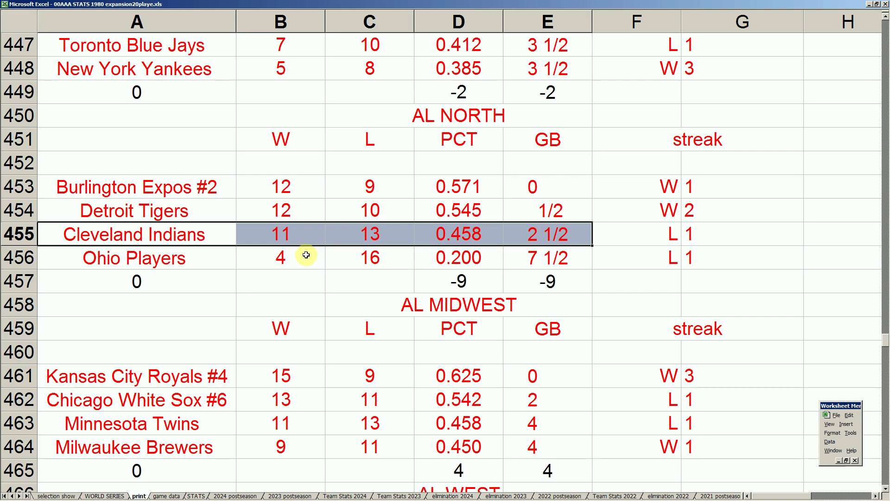
click(223, 257)
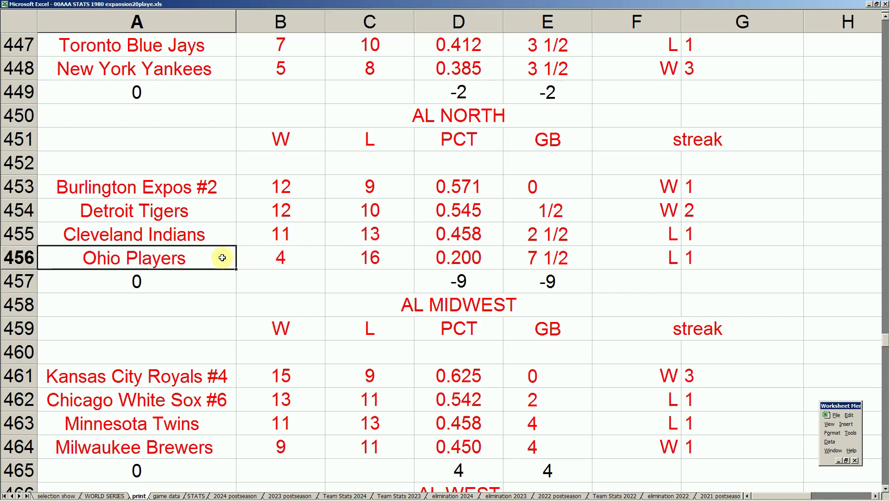